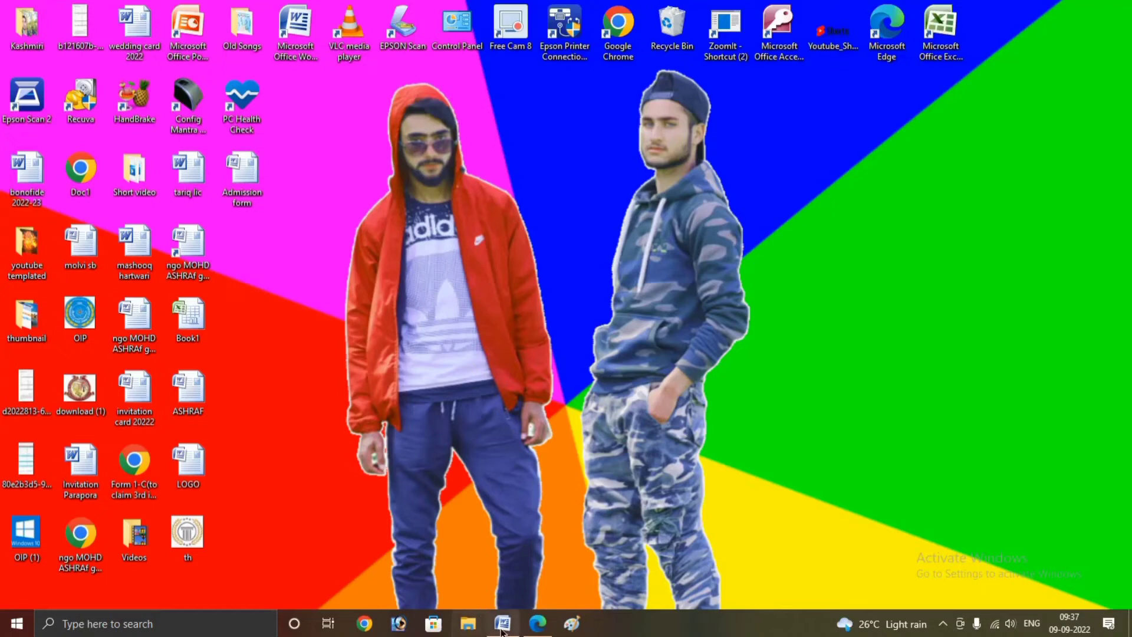
Restore the Word window showing Document1 with the 3×4 passport photo grid.
click(502, 623)
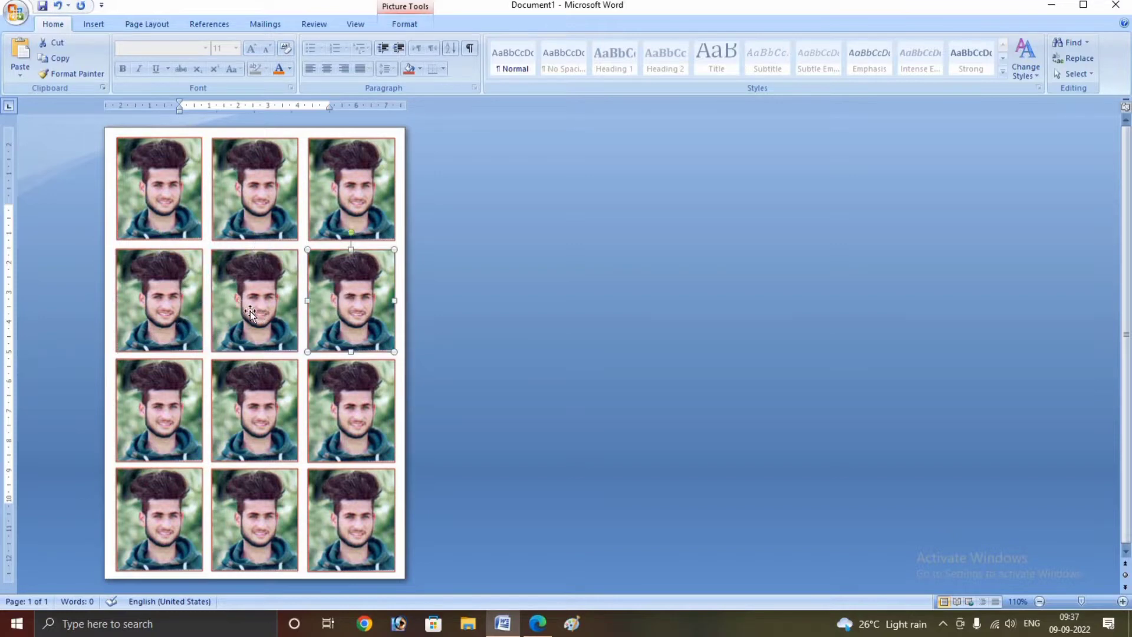
Inspect the bordered photos by selecting several across the top, second and third rows.
click(197, 253)
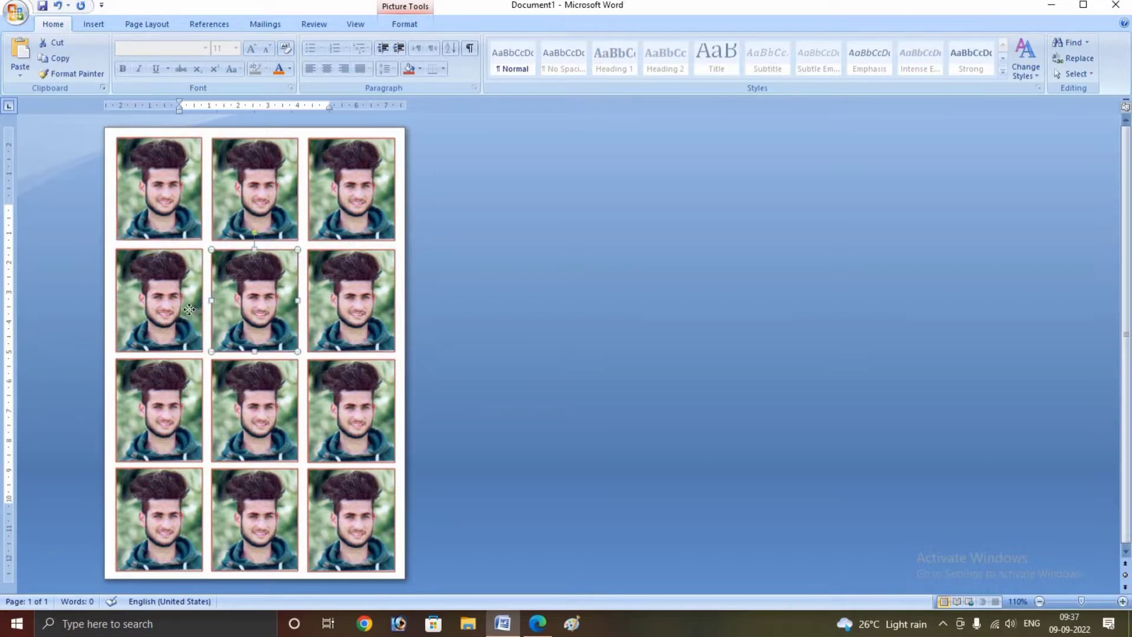
click(263, 301)
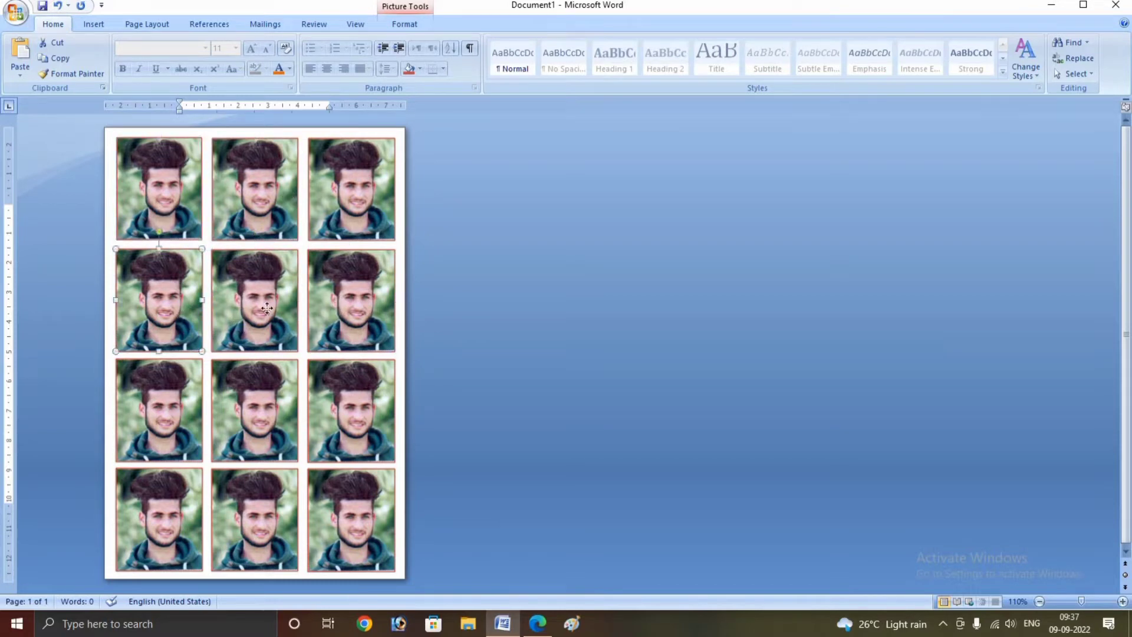
click(174, 234)
click(335, 290)
click(285, 299)
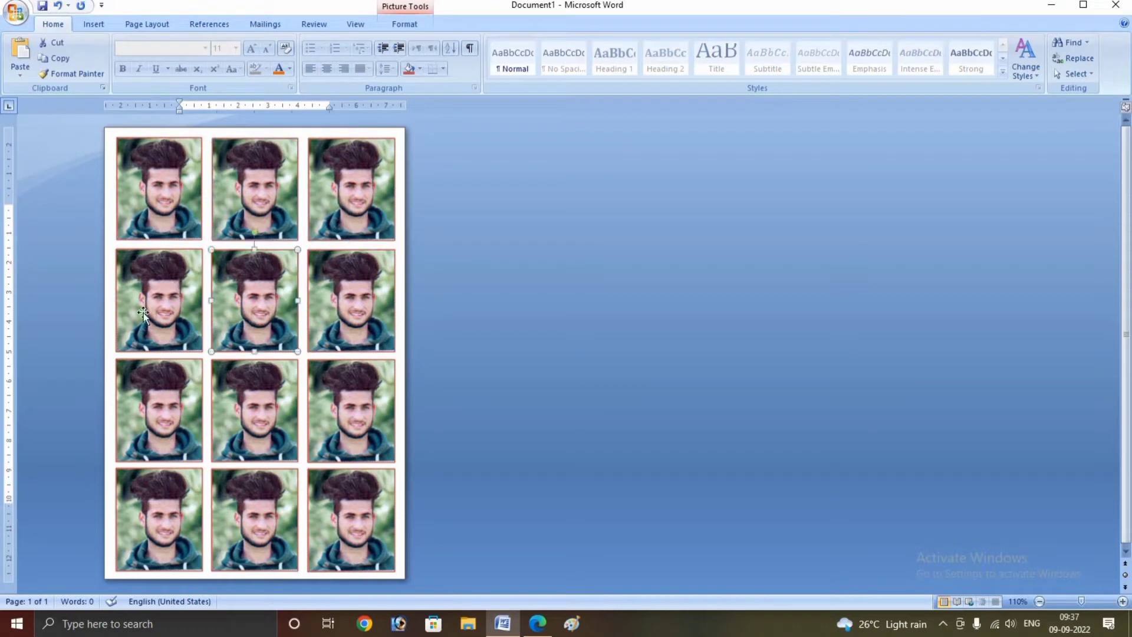
click(251, 420)
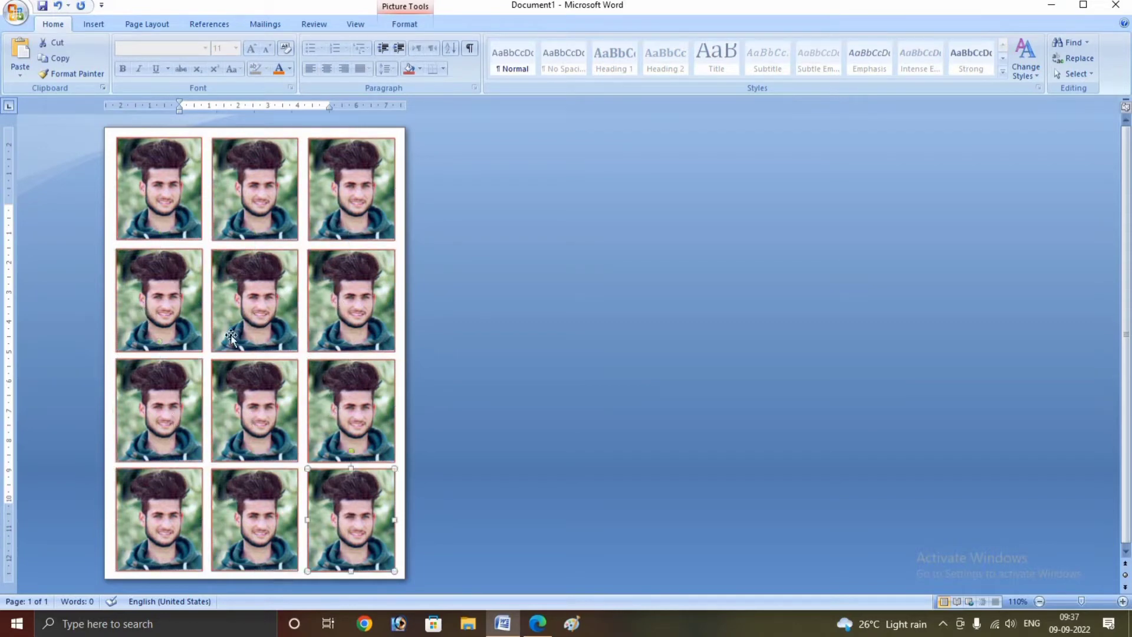
click(228, 312)
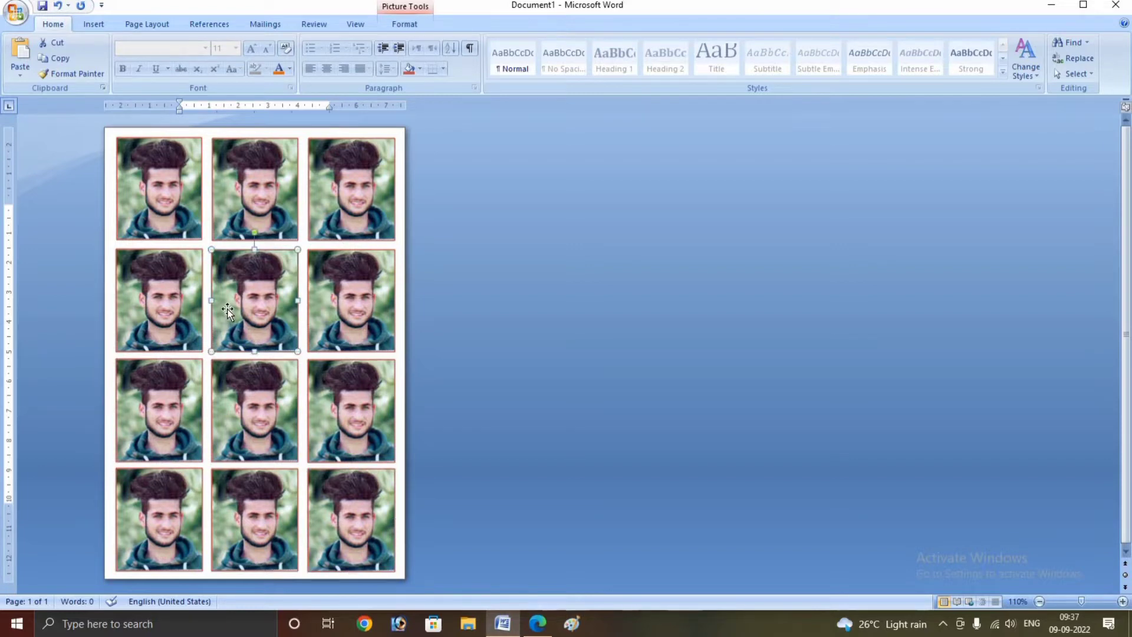
click(347, 306)
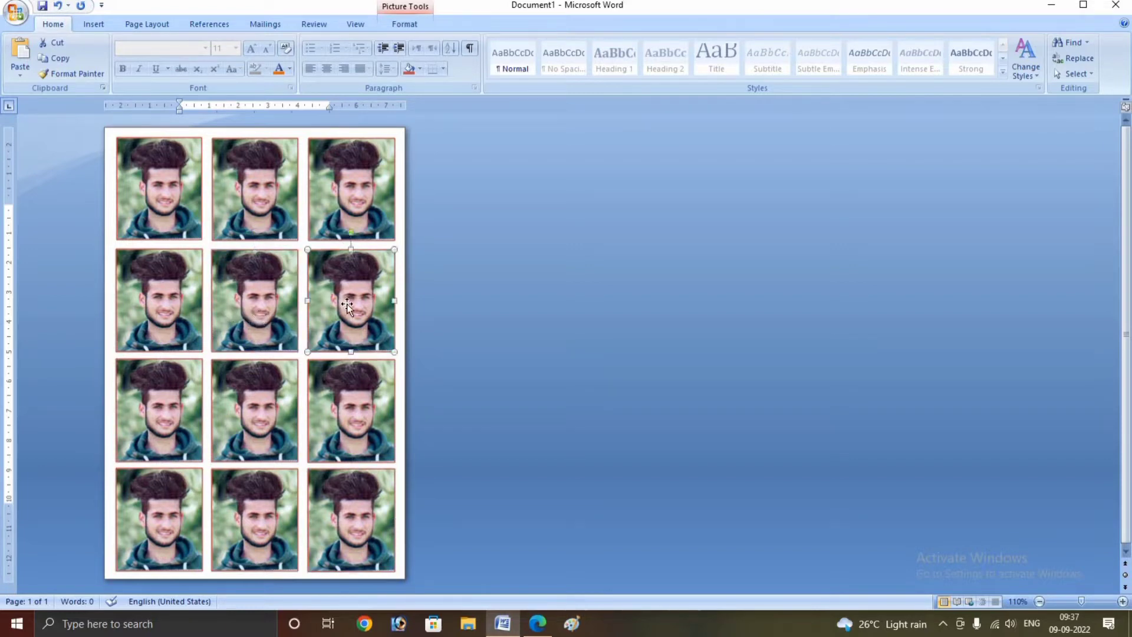
click(246, 316)
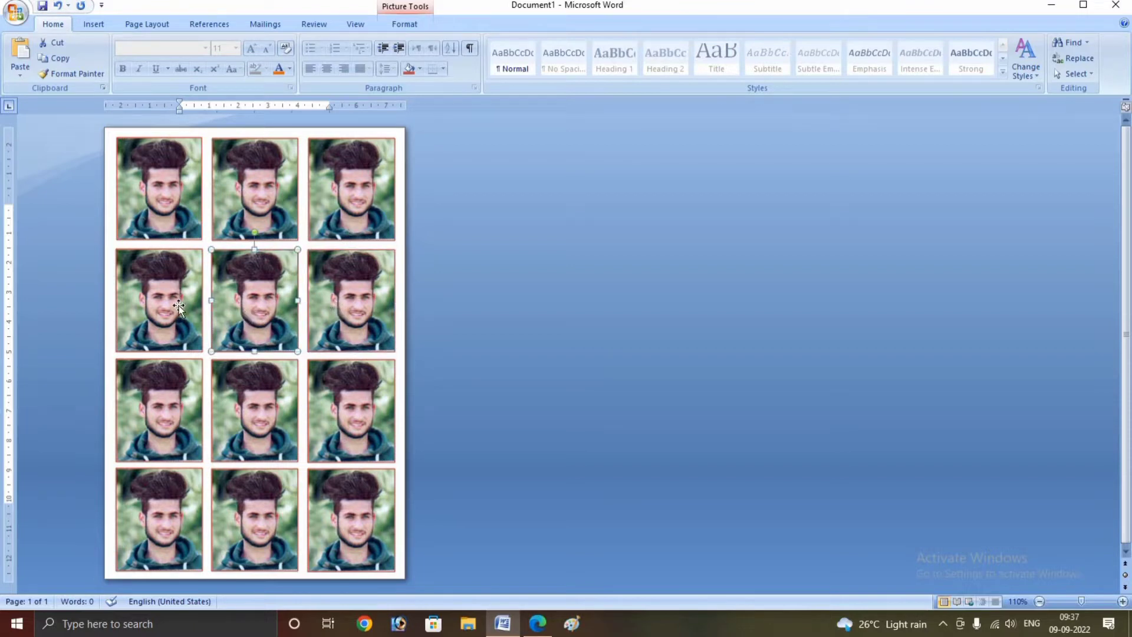
click(277, 217)
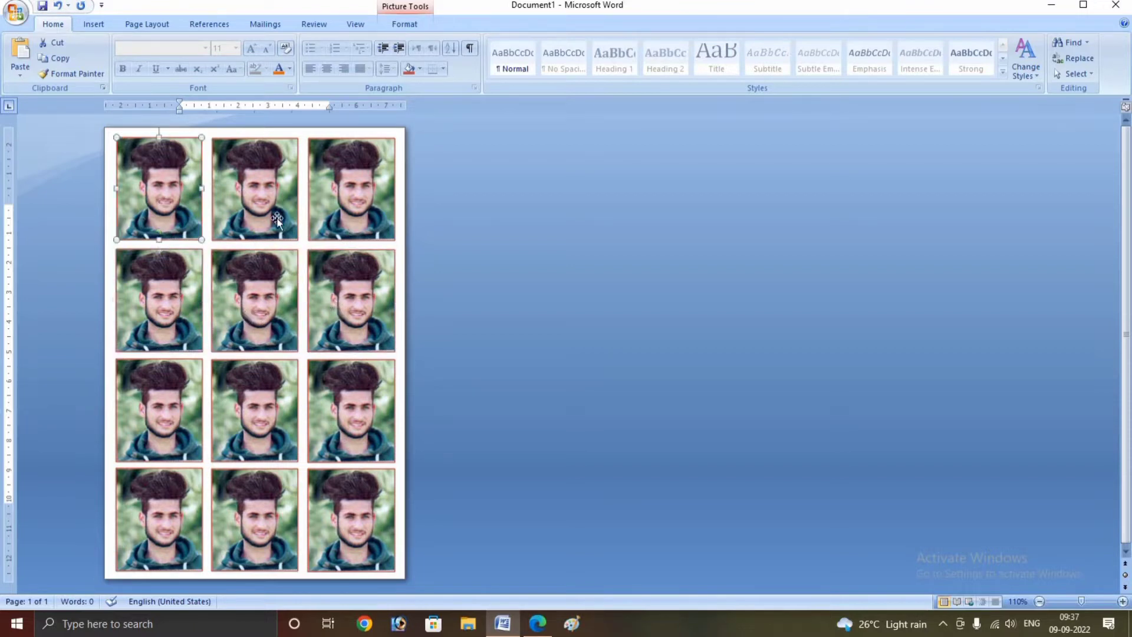
click(248, 346)
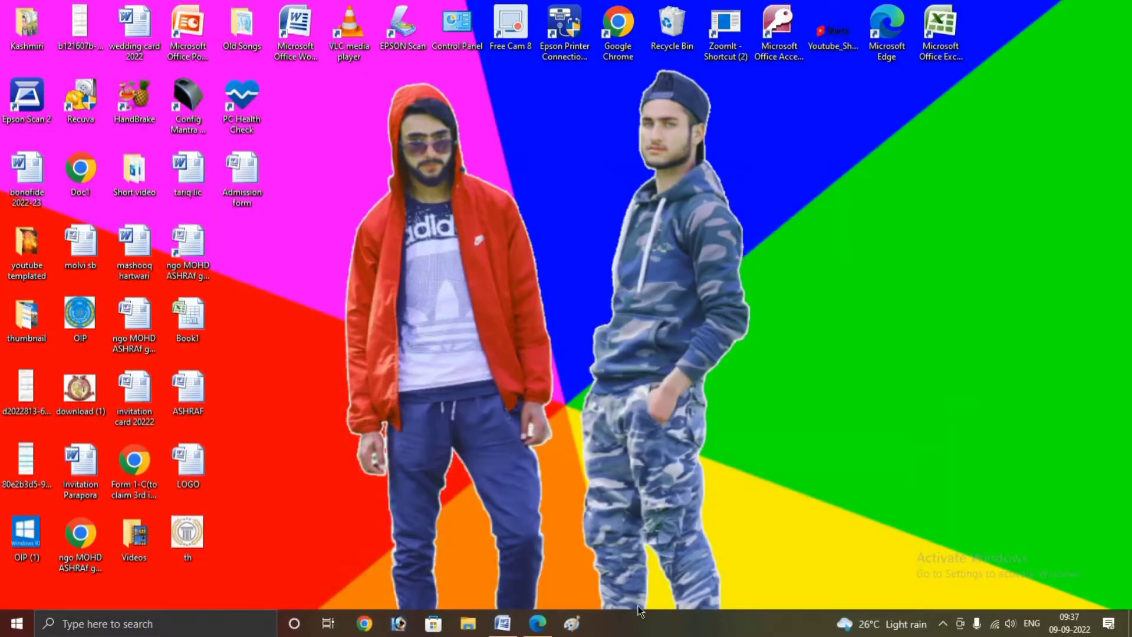
Bring Word back and open the new blank Document3.
click(502, 623)
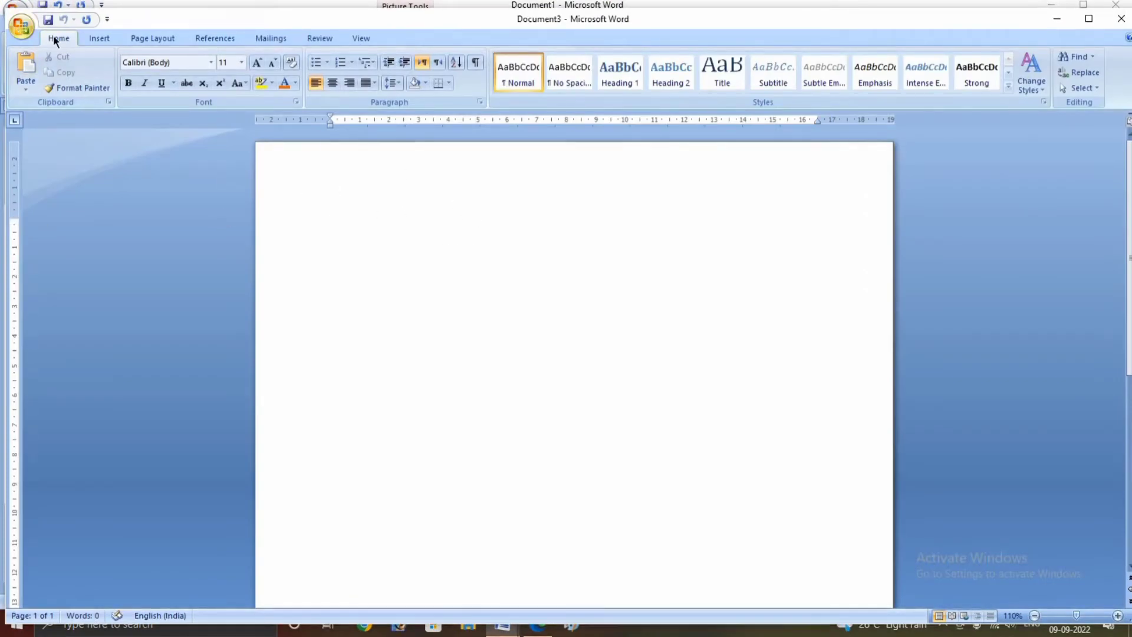
Maximize Document3 and set its page size to 4 x 6 in.
click(1089, 19)
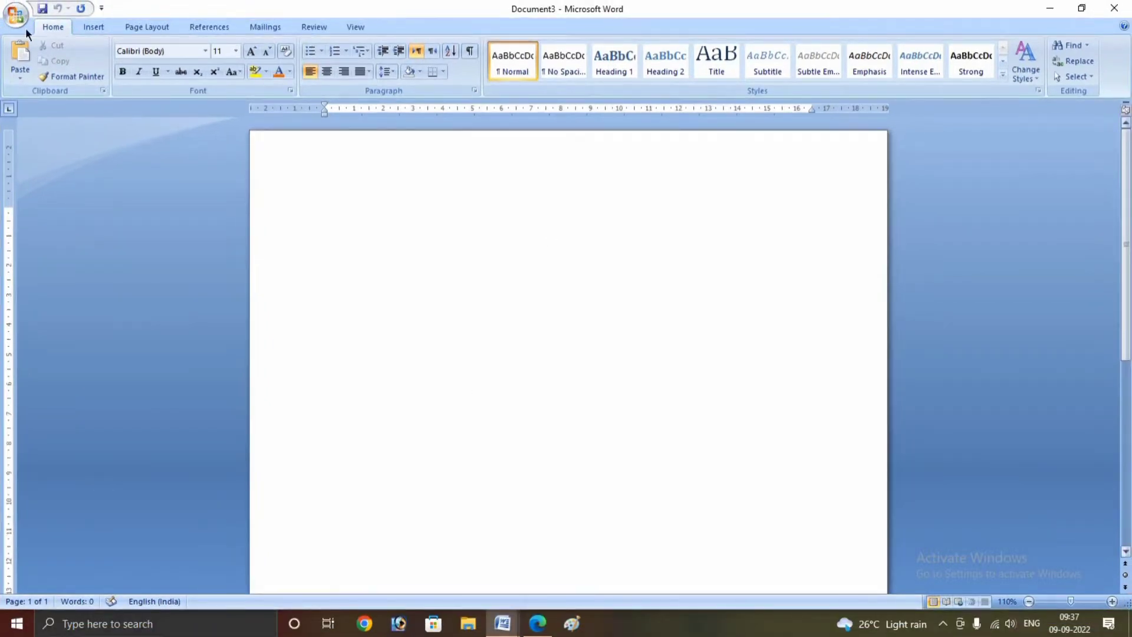
click(136, 29)
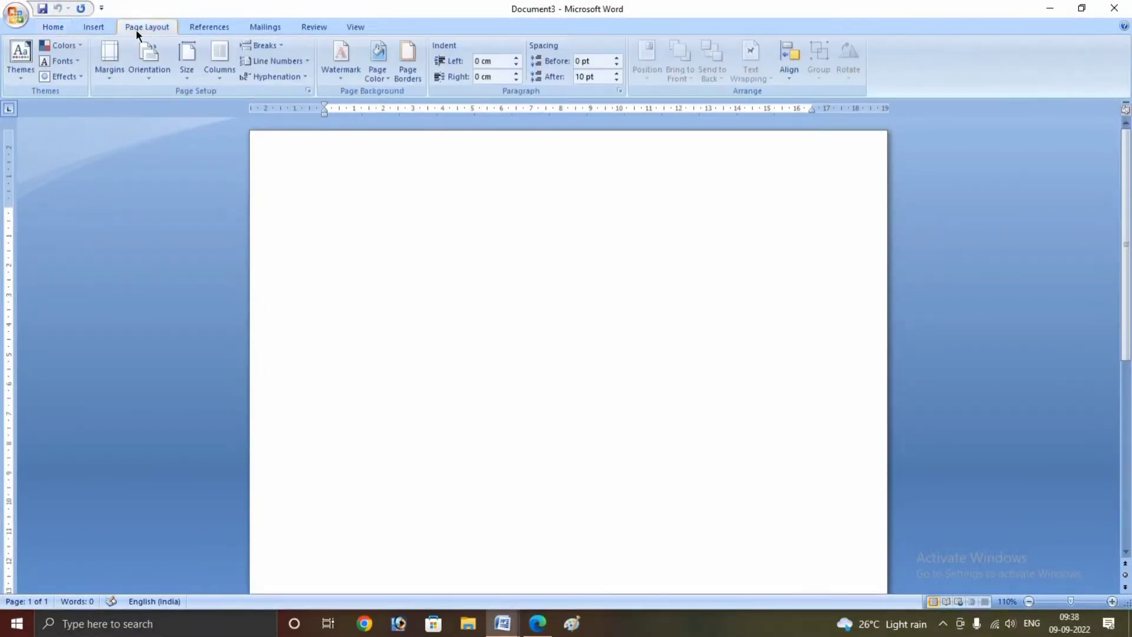
click(190, 72)
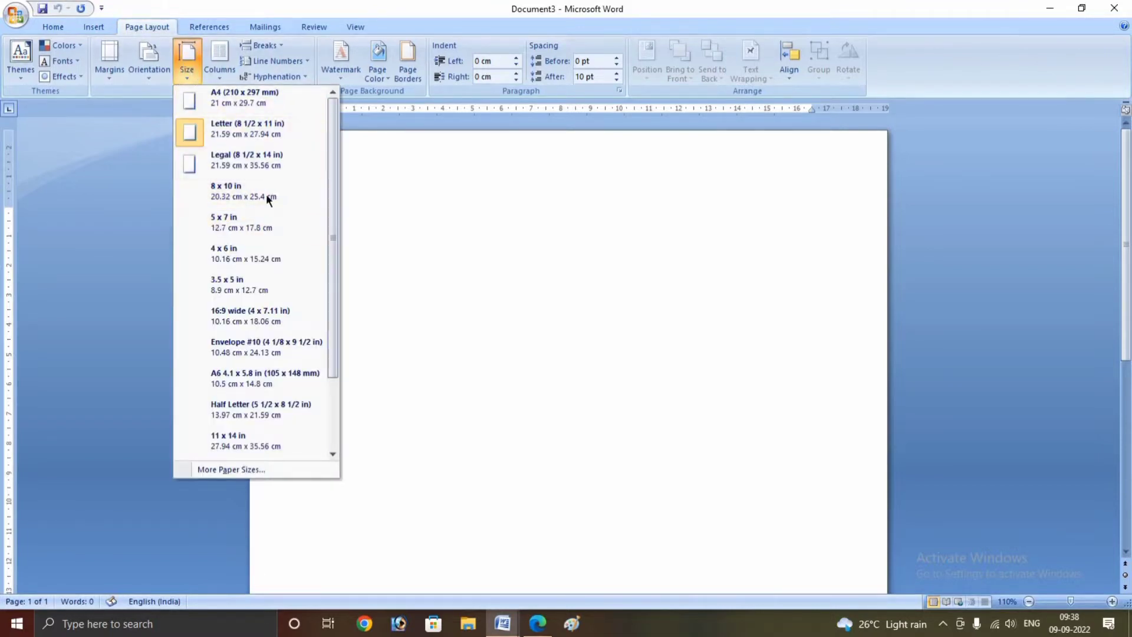
click(238, 262)
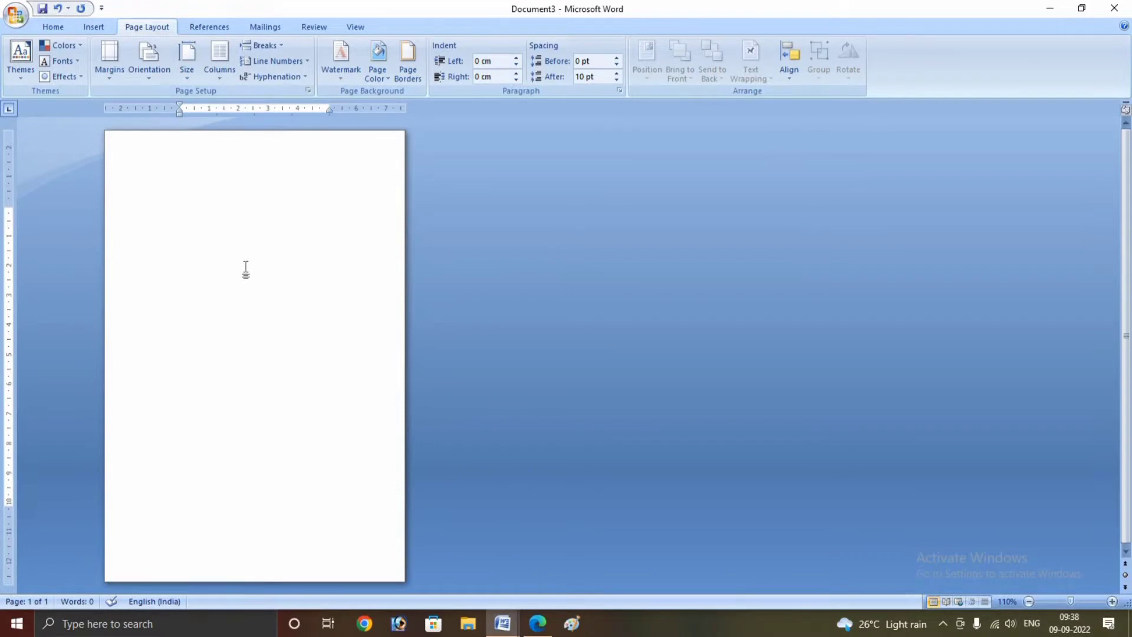
ctrl+scroll(270, 265, down, 2)
ctrl+scroll(273, 274, up, 1)
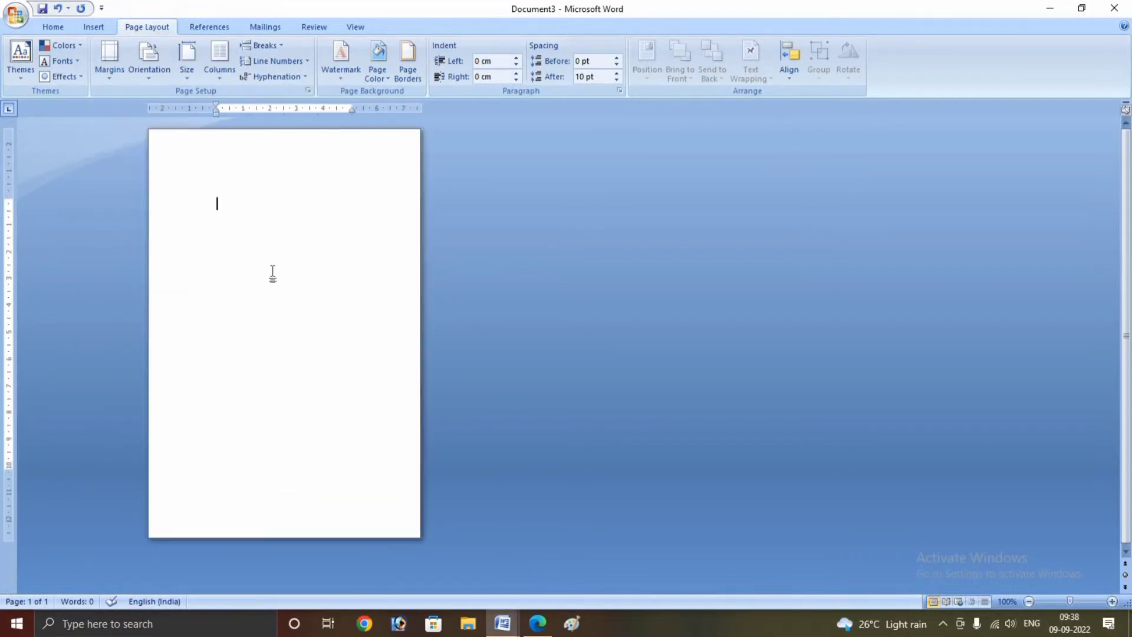
ctrl+scroll(273, 273, up, 1)
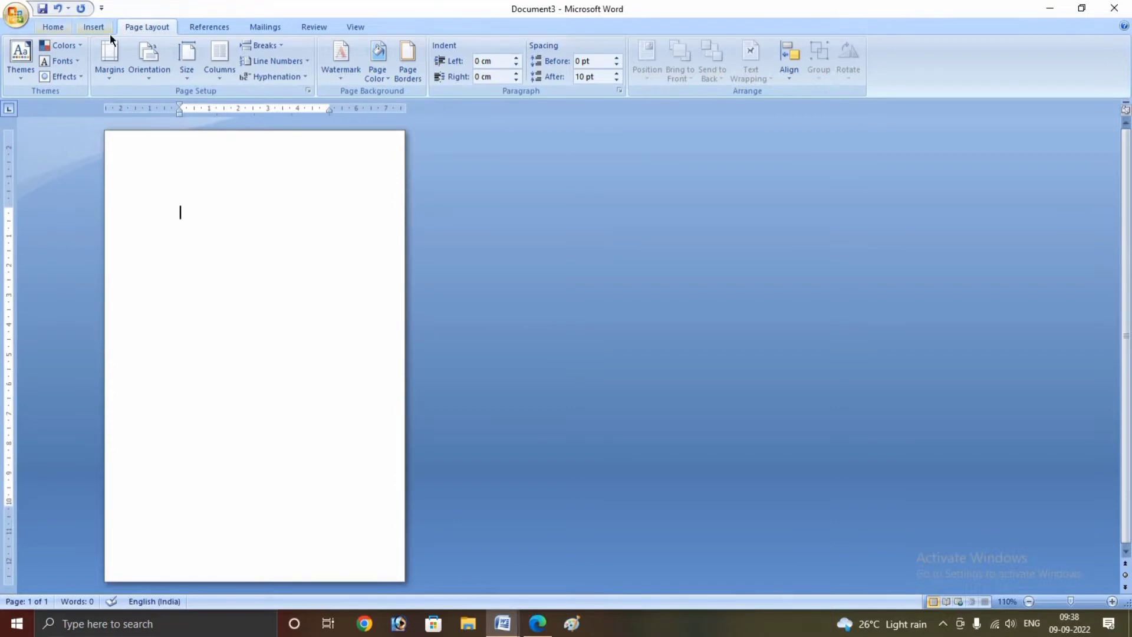
Insert the portrait photo from the Pictures folder onto the 4 x 6 in page.
click(96, 30)
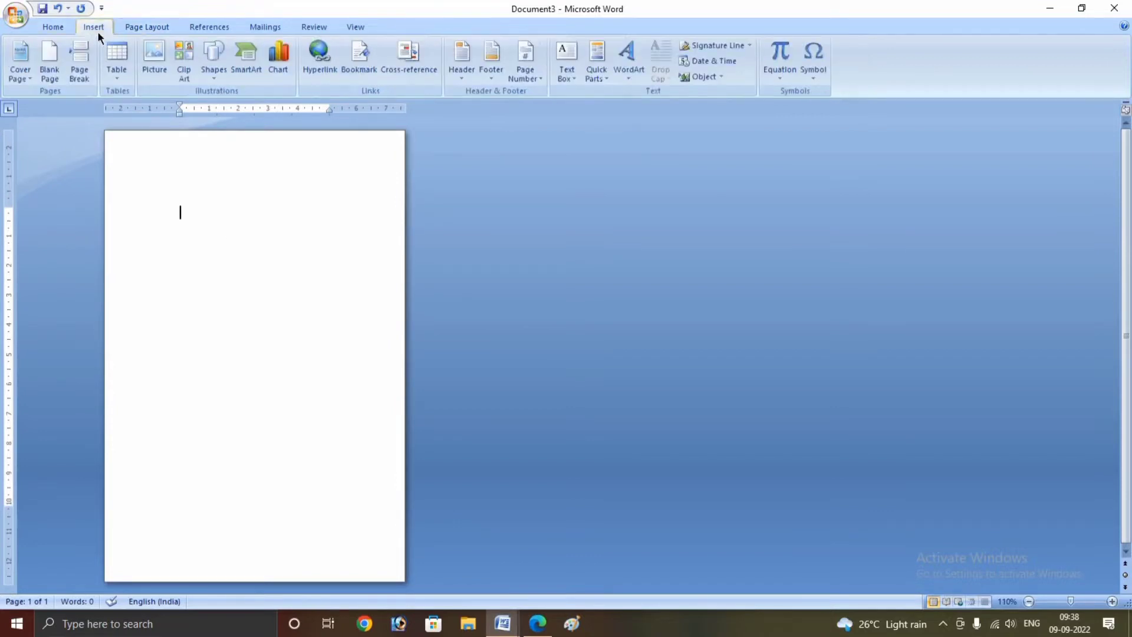
click(144, 61)
click(58, 144)
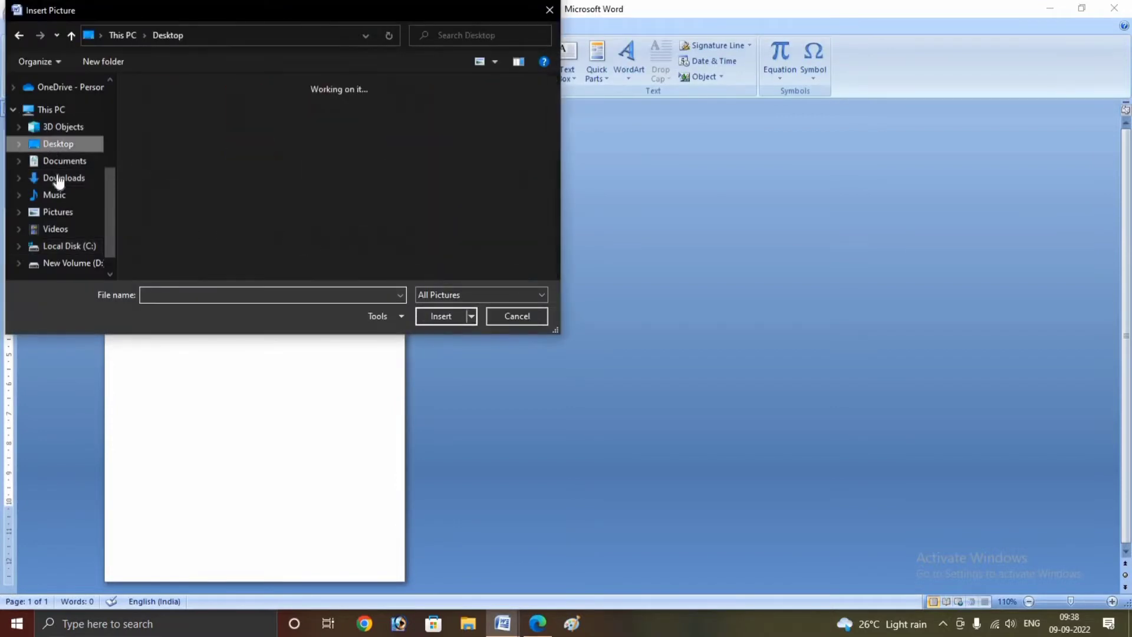
click(53, 212)
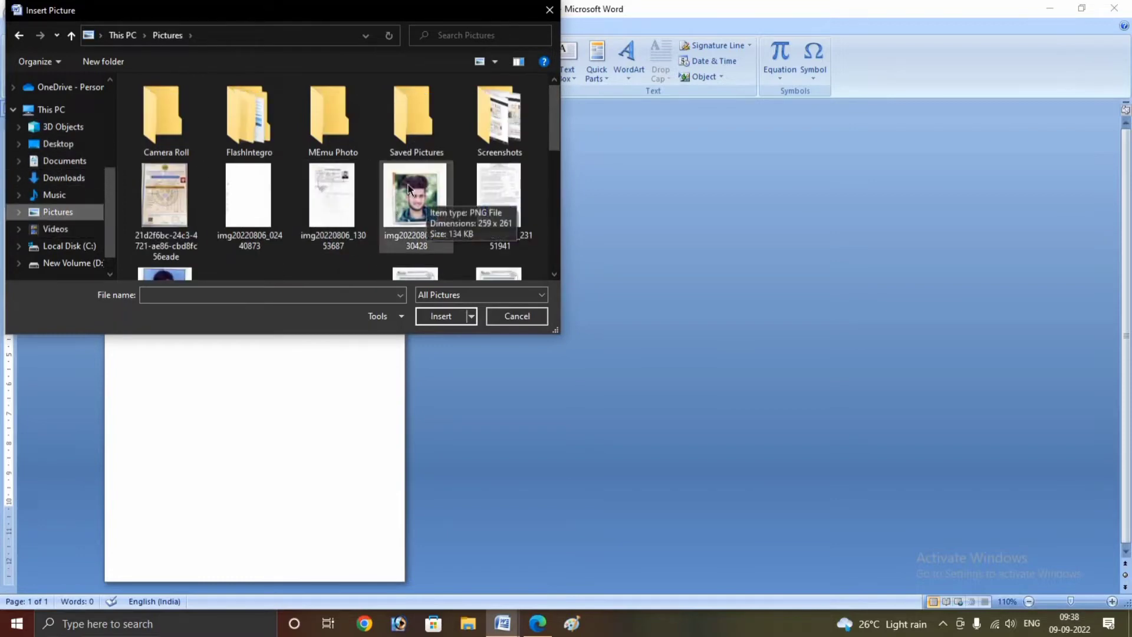
click(428, 224)
click(441, 317)
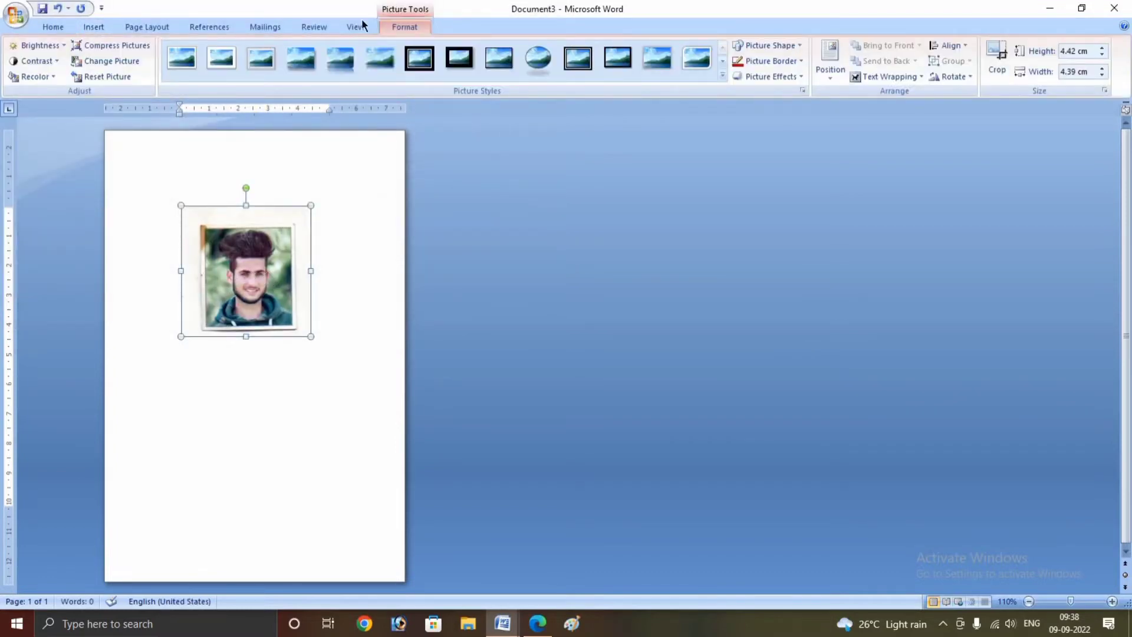
Set the photo to In Front of Text wrapping and drag it up and left.
click(872, 76)
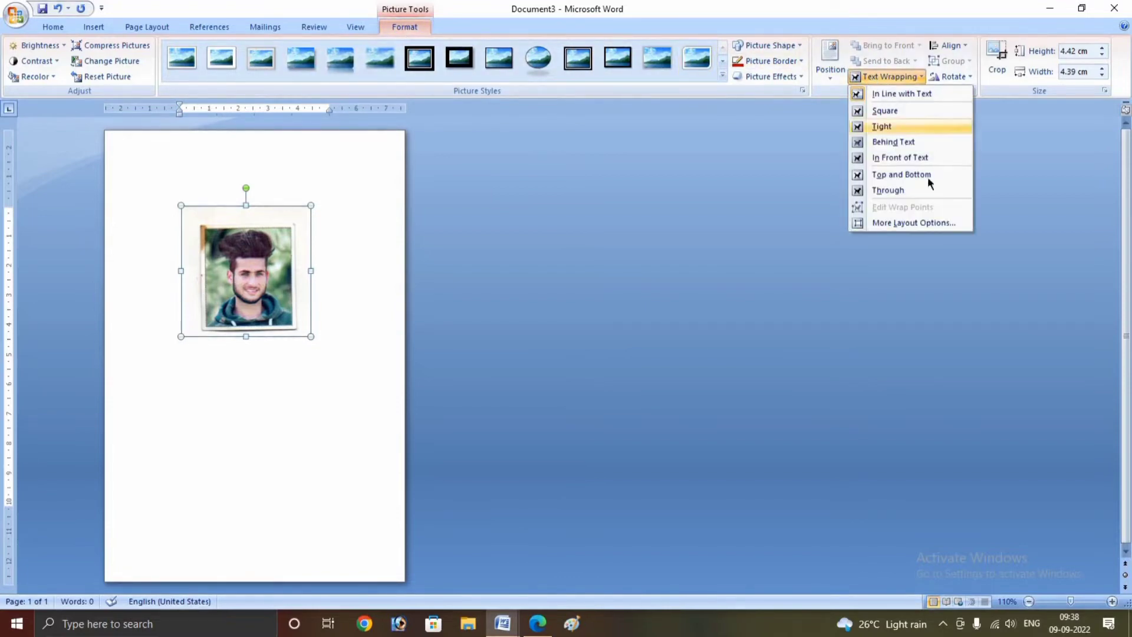
click(905, 158)
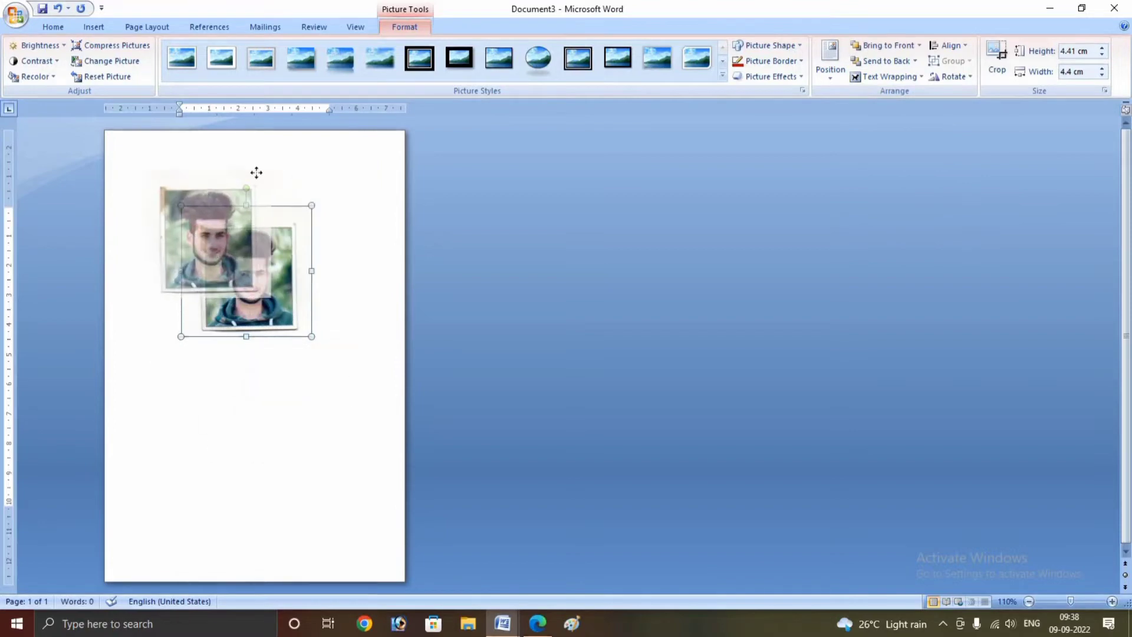
drag(248, 208, 214, 258)
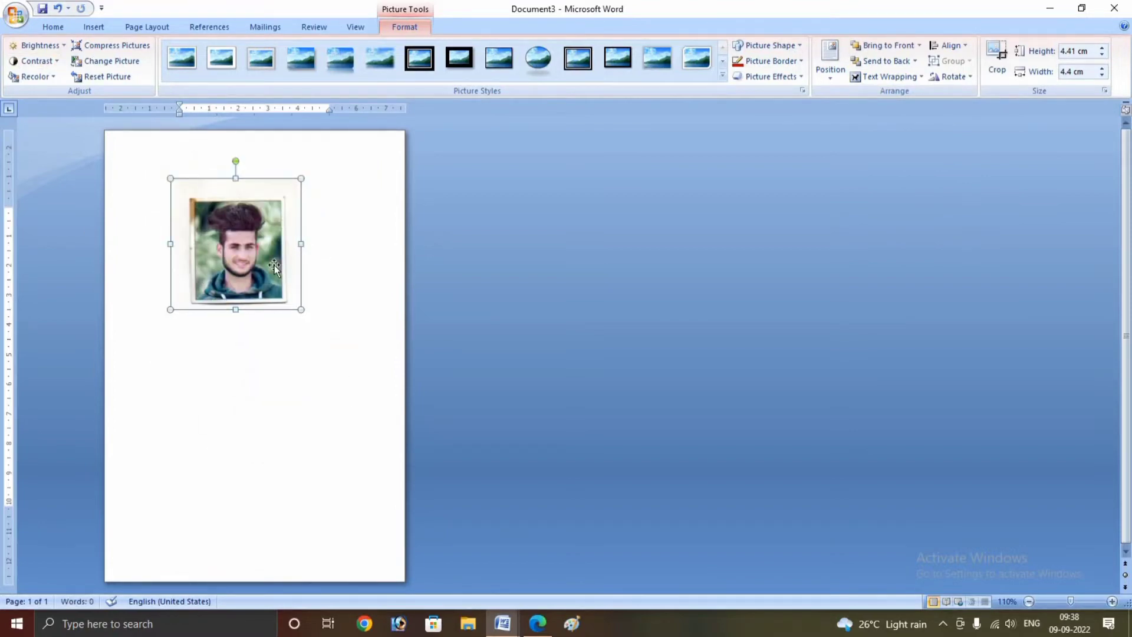
Crop the photo's top-left and bottom-right margins to 3.29 × 2.78 cm and move it top-left.
click(997, 59)
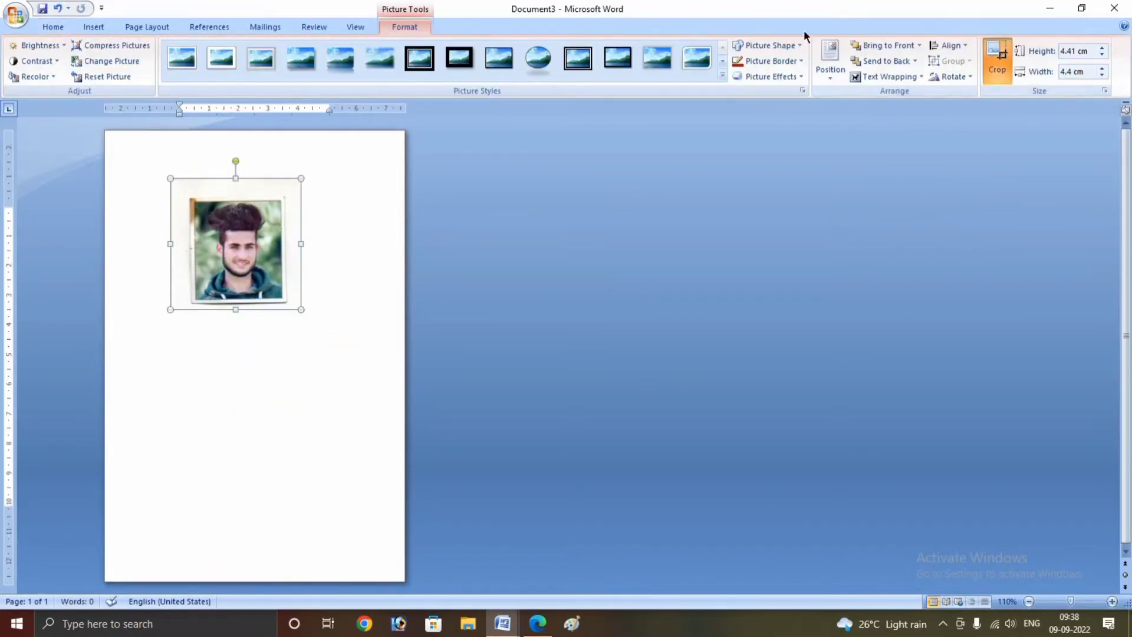
drag(174, 185, 199, 202)
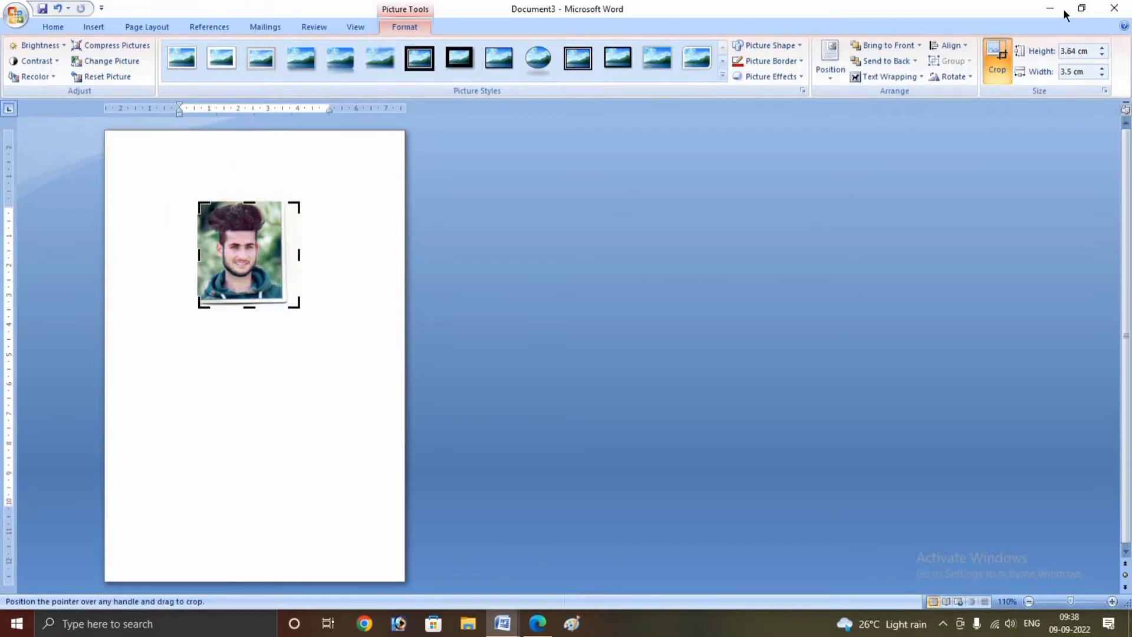
click(996, 59)
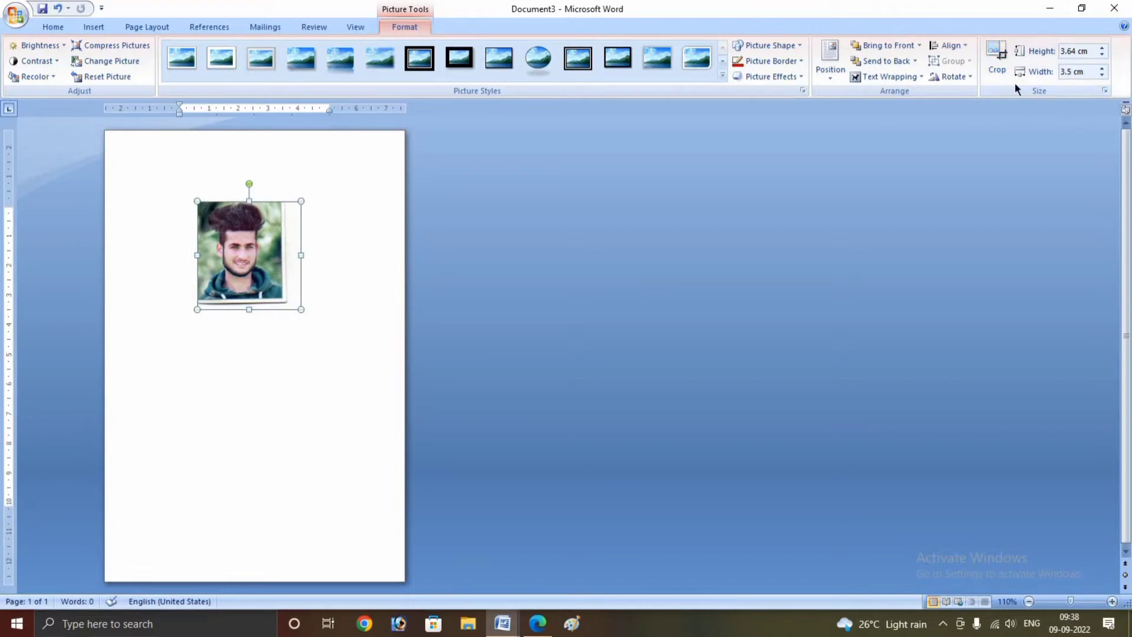
click(1006, 65)
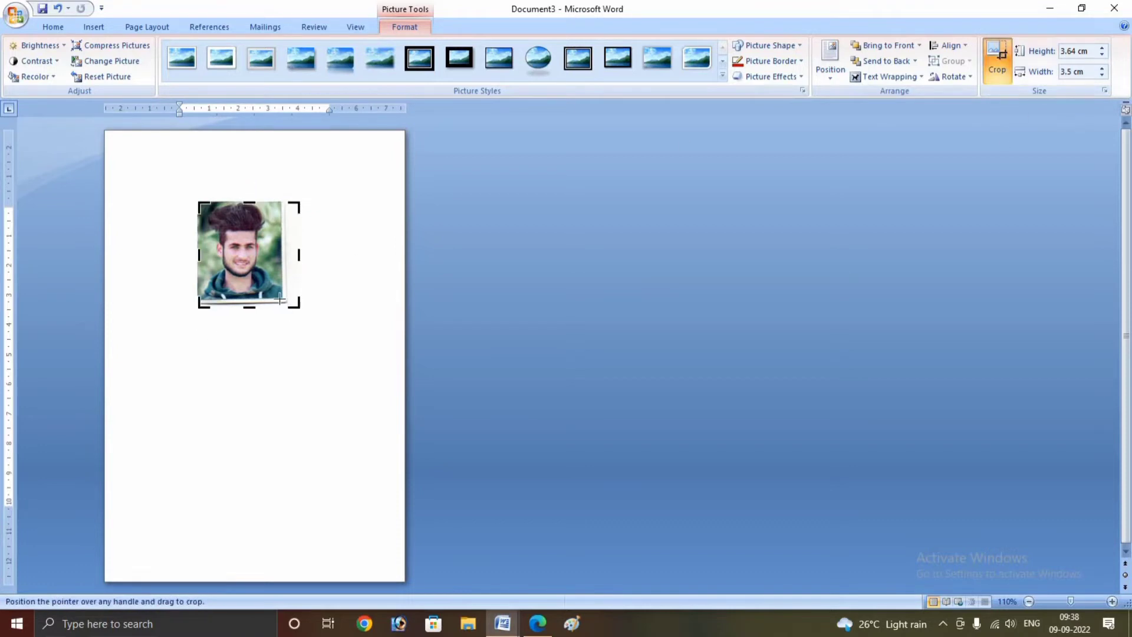
drag(280, 299, 284, 297)
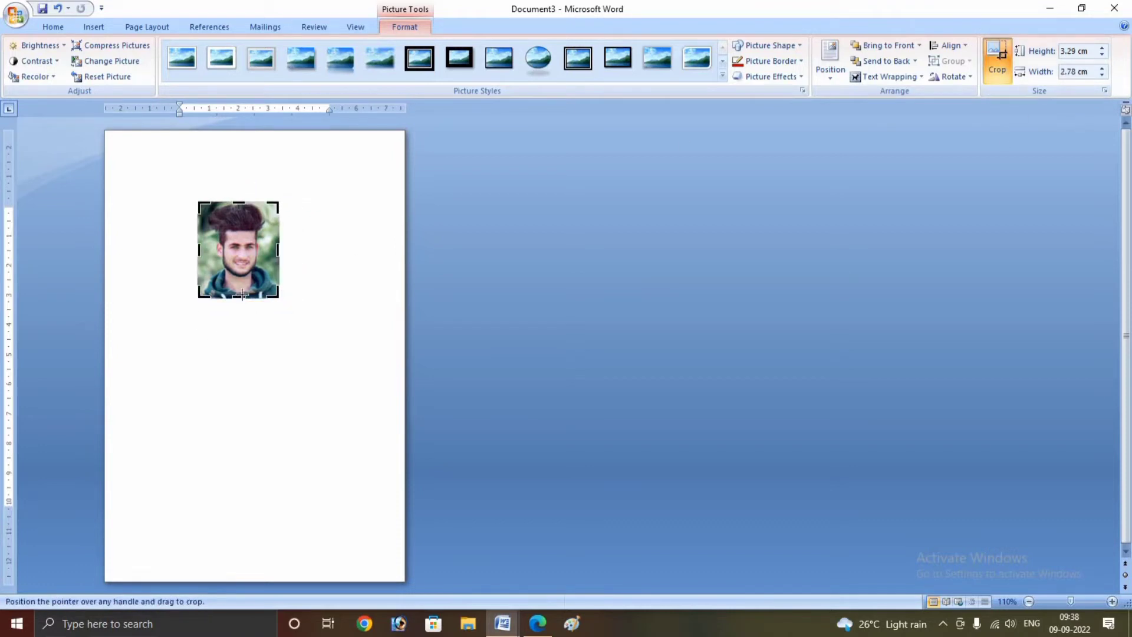
click(296, 260)
drag(247, 258, 164, 202)
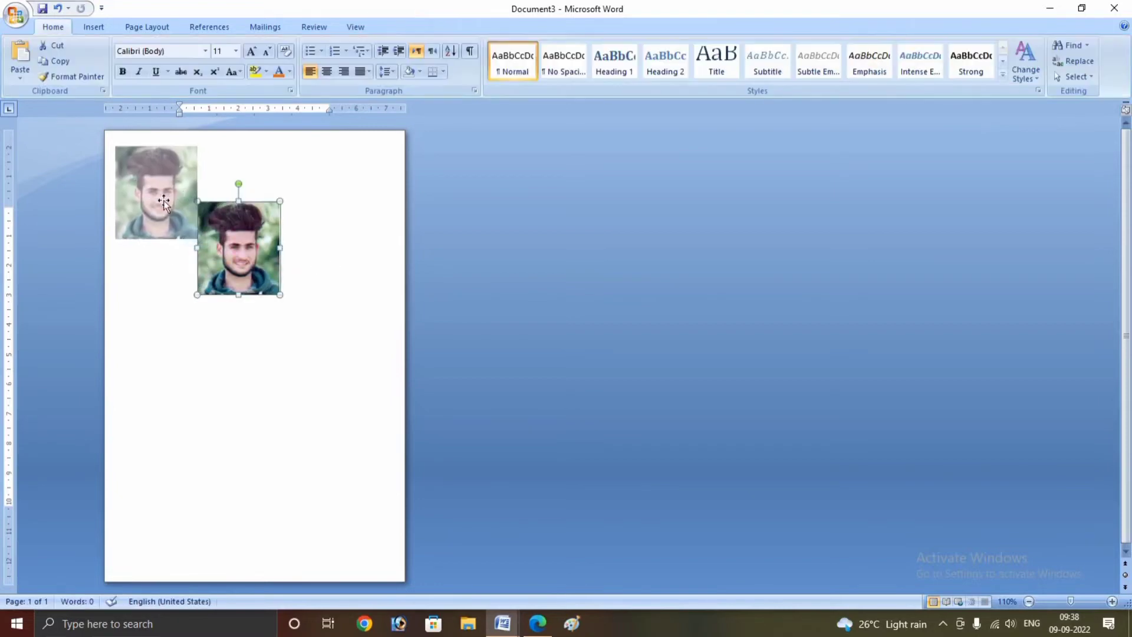
Resize the photo to 3.4 cm high with locked aspect ratio and nudge it into the top-left corner.
right_click(164, 203)
click(192, 372)
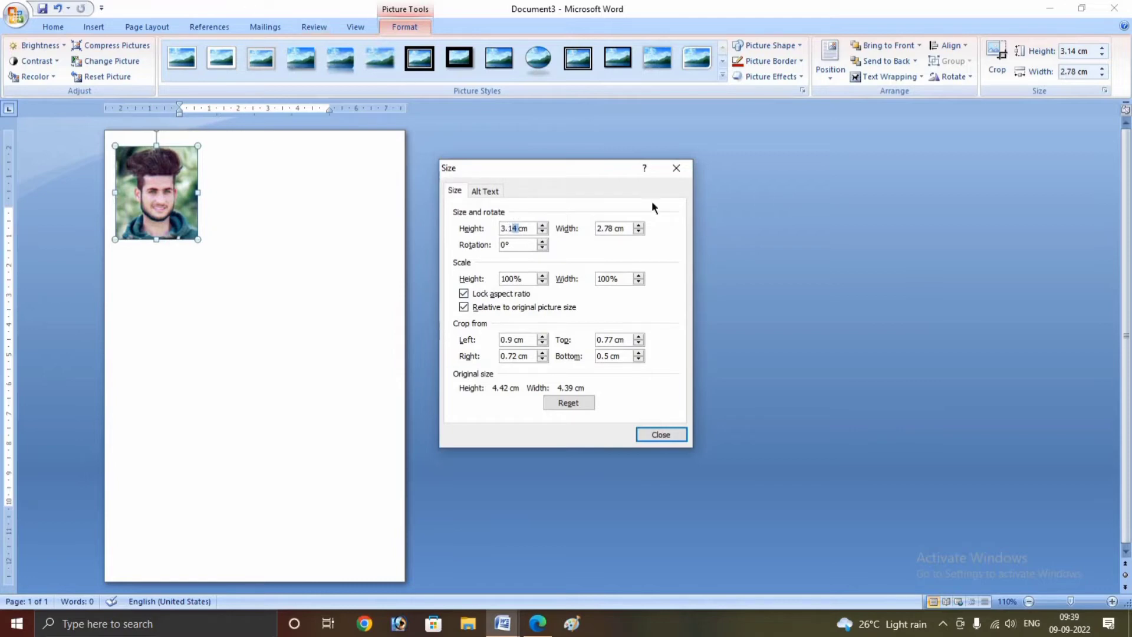
double_click(508, 228)
text(3.4)
key(Return)
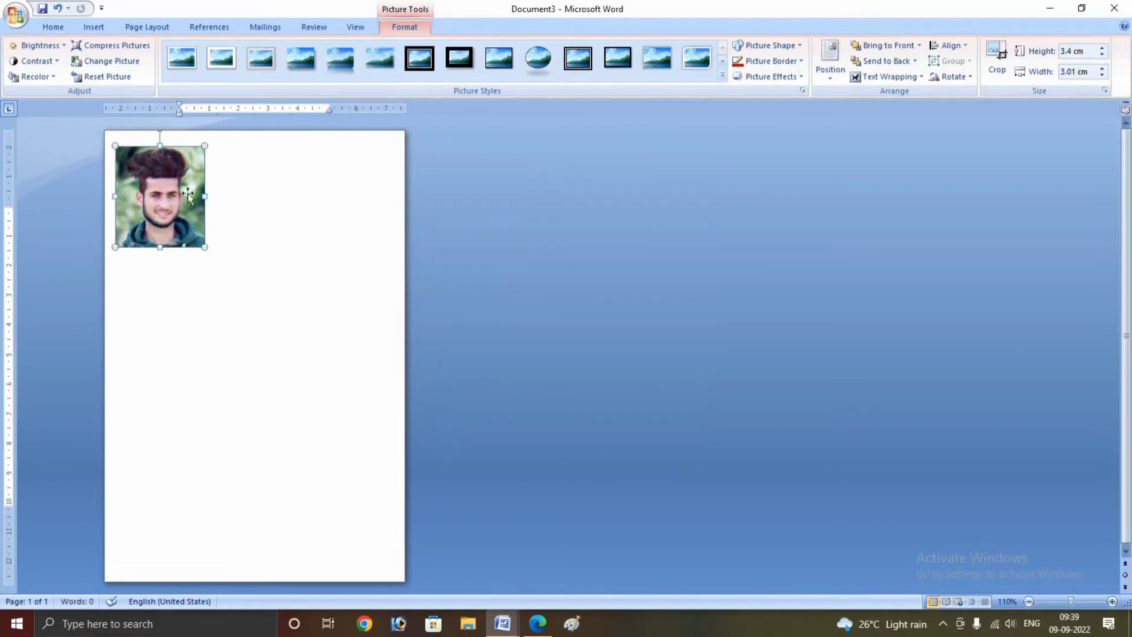
drag(151, 200, 145, 192)
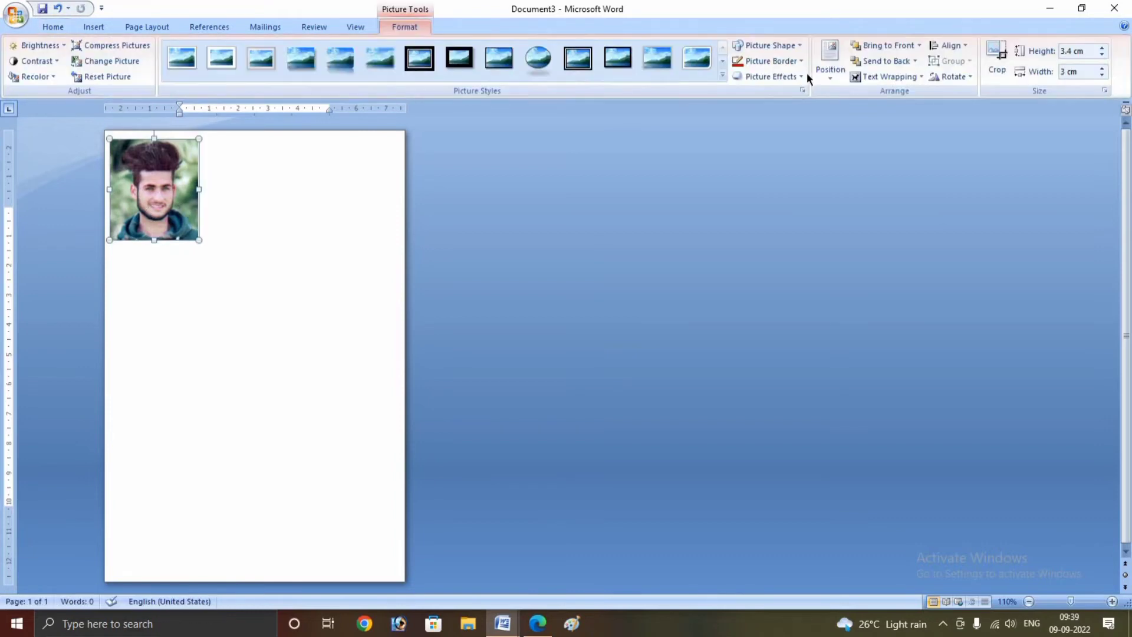
Give the photo a 1 pt red picture border.
click(768, 61)
mouse_move(768, 217)
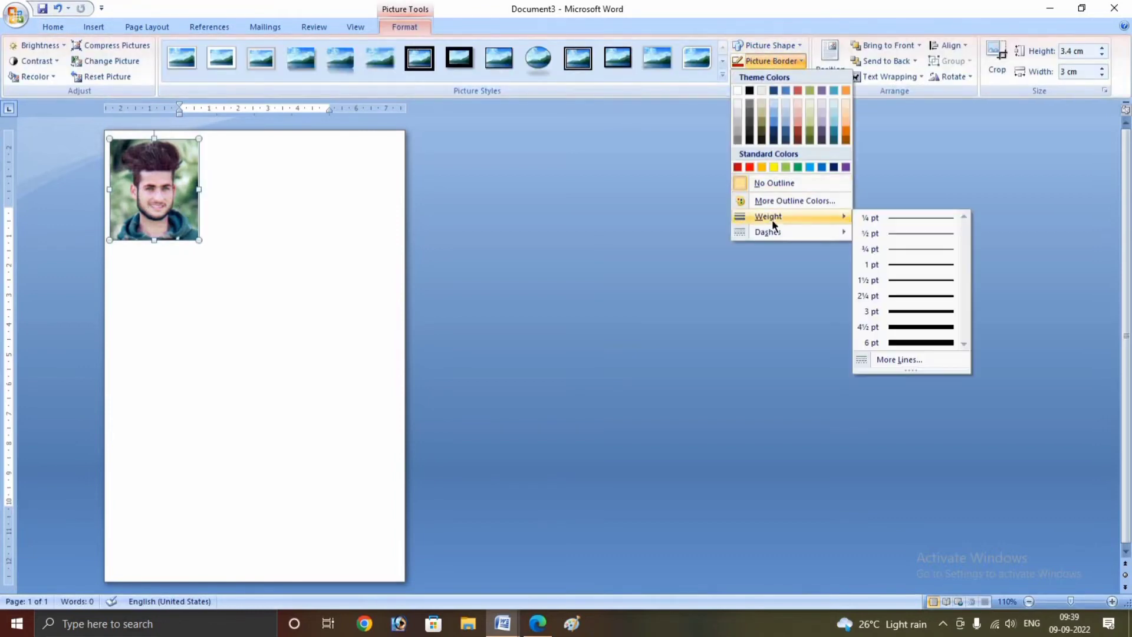
click(929, 265)
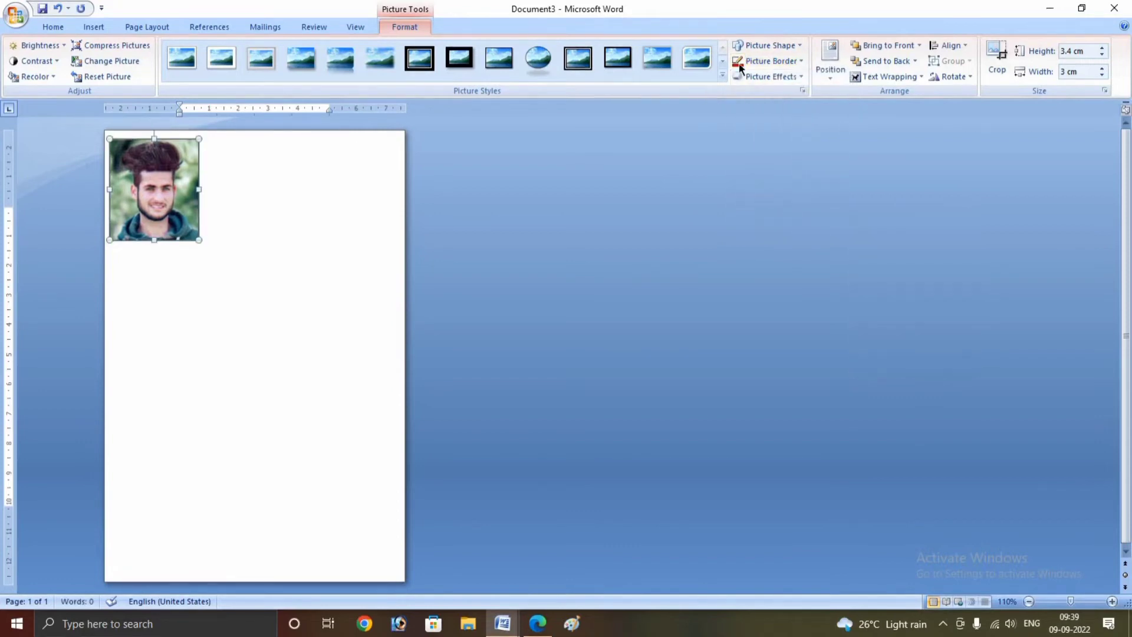
click(769, 61)
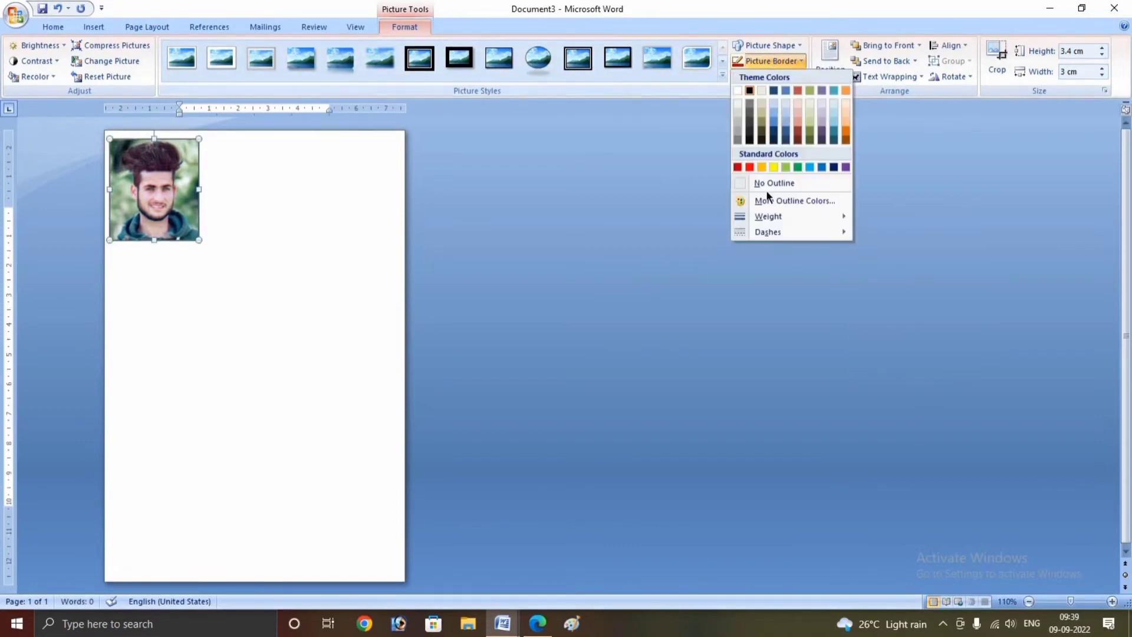
click(738, 168)
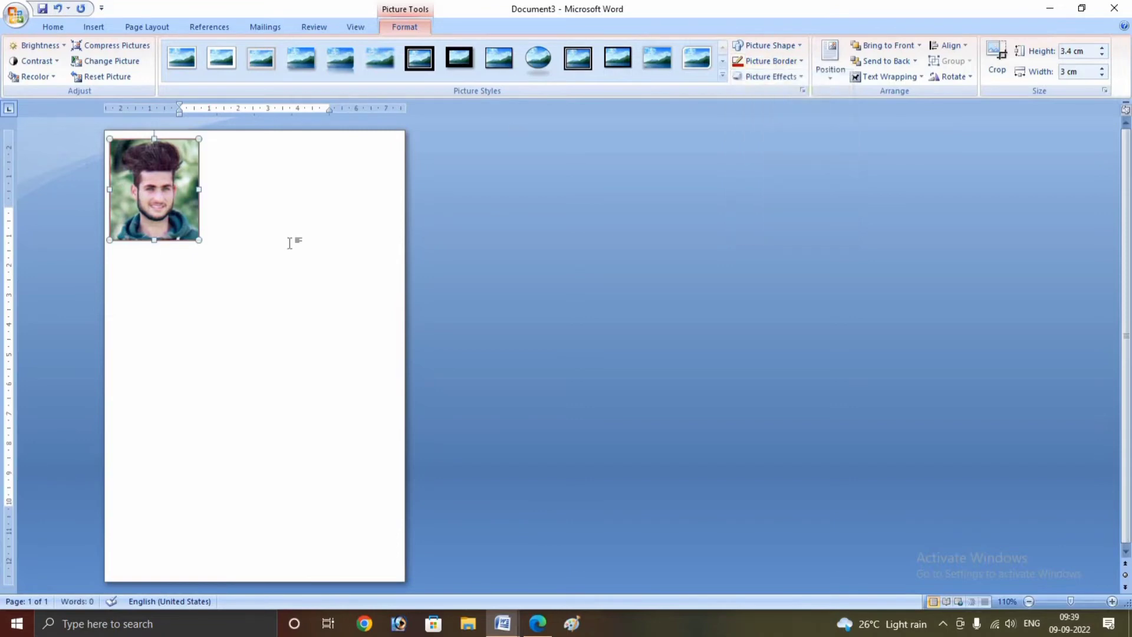
click(290, 242)
click(155, 182)
Paste two copies of the bordered photo and drag them into a row across the top.
key(Up)
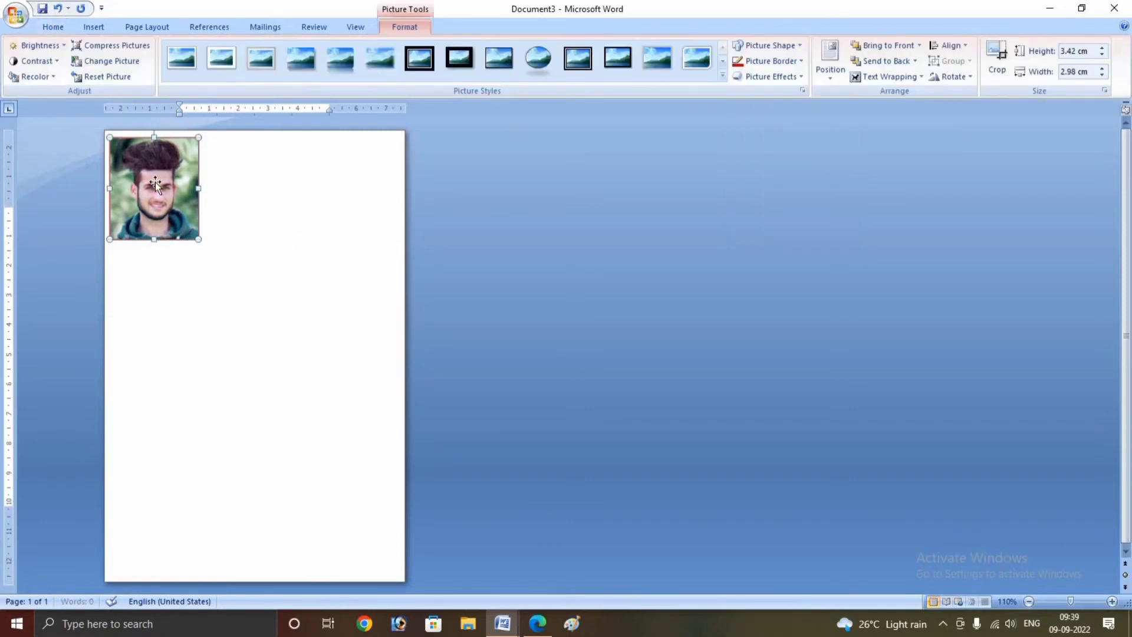
key(Right)
key(Right)
key(Right)
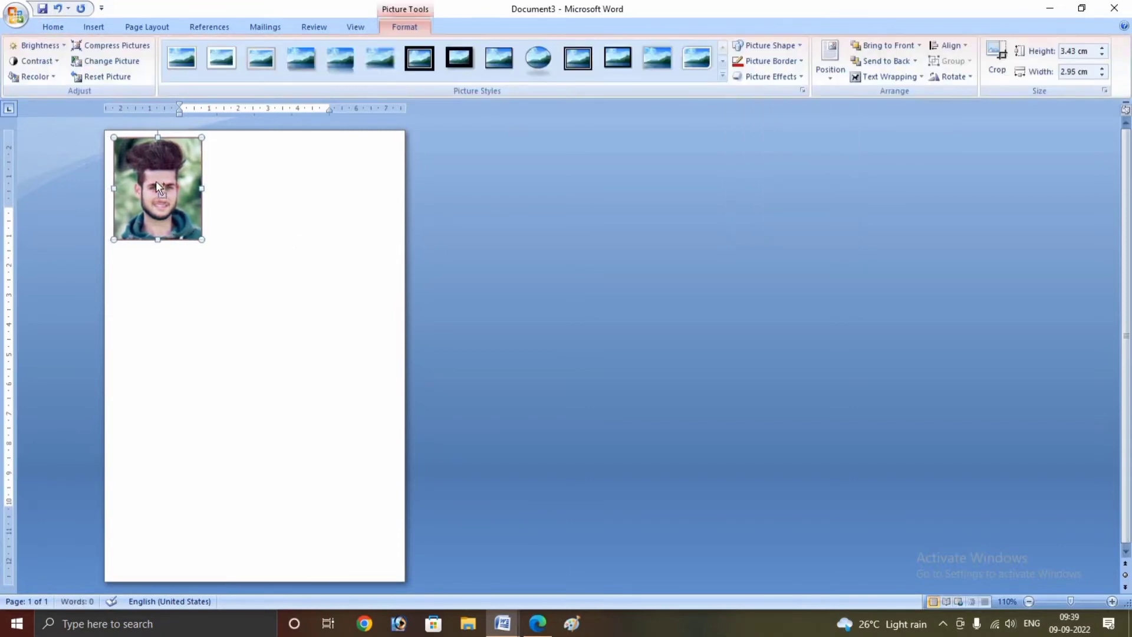
key(ctrl+v)
drag(157, 183, 247, 170)
click(184, 167)
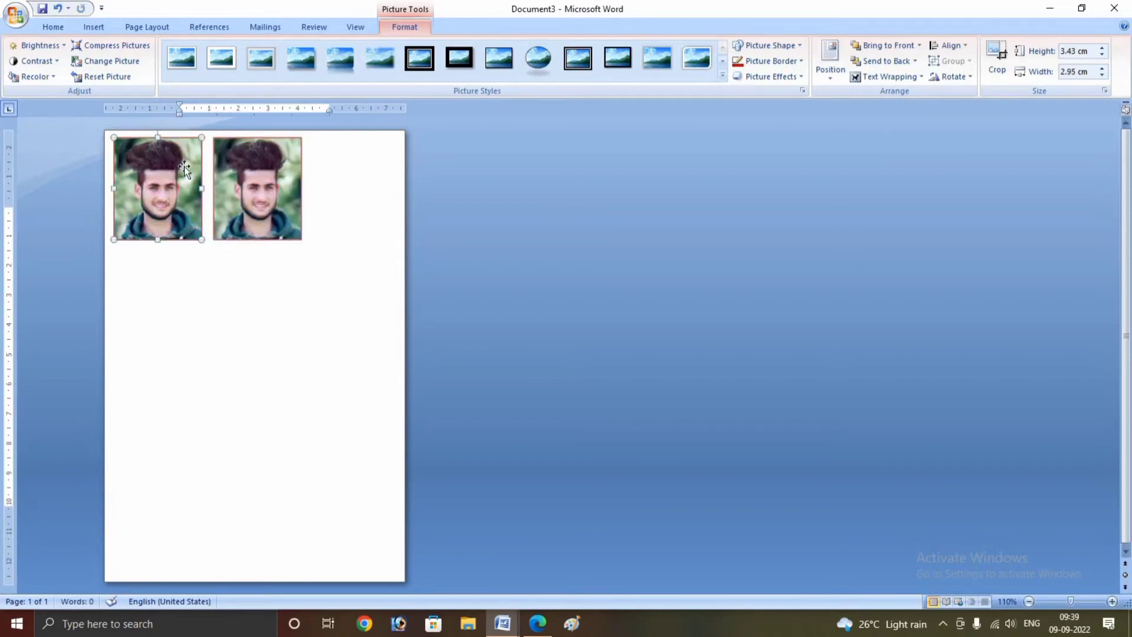
key(ctrl+v)
drag(165, 188, 352, 172)
Nudge each of the three photos with the arrow keys to even out their spacing.
key(Left)
key(Left)
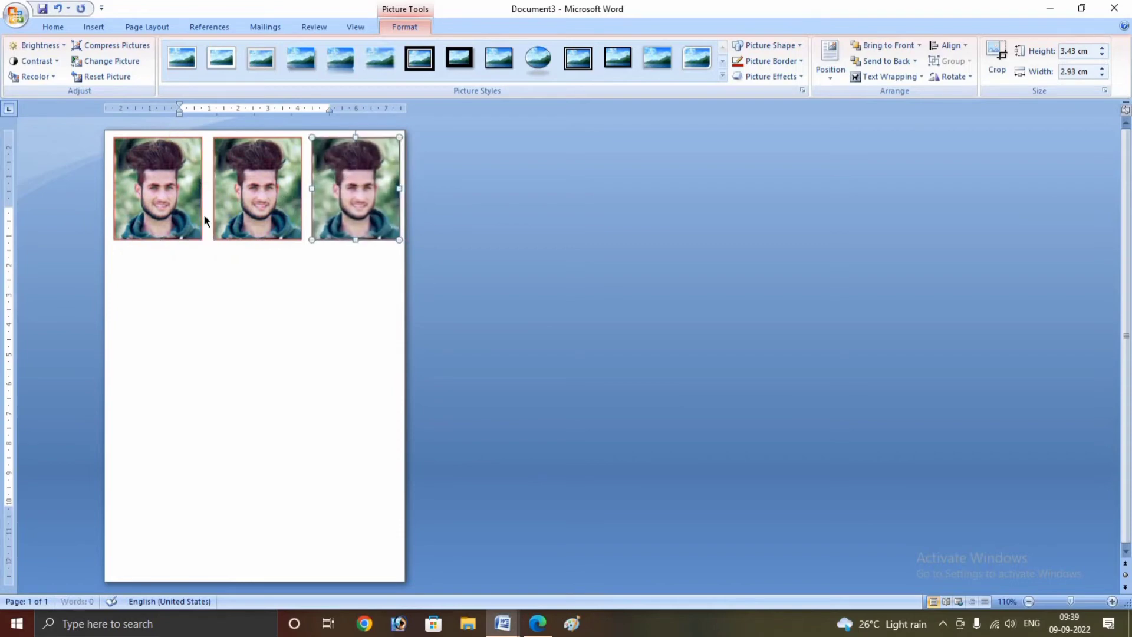
click(274, 203)
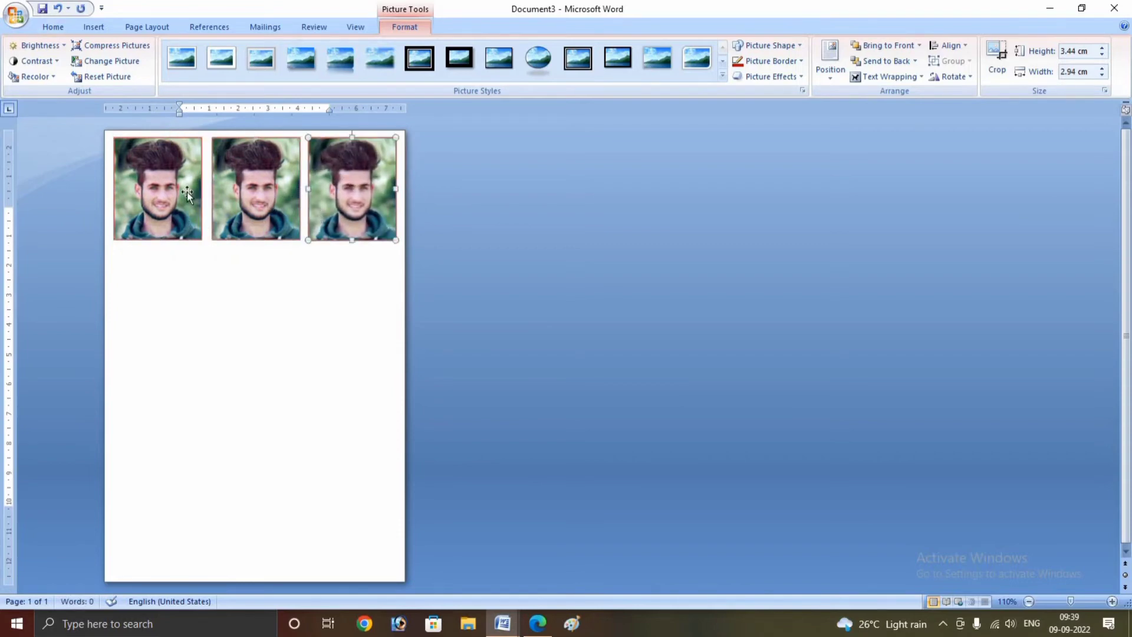
click(186, 192)
key(Left)
key(Left)
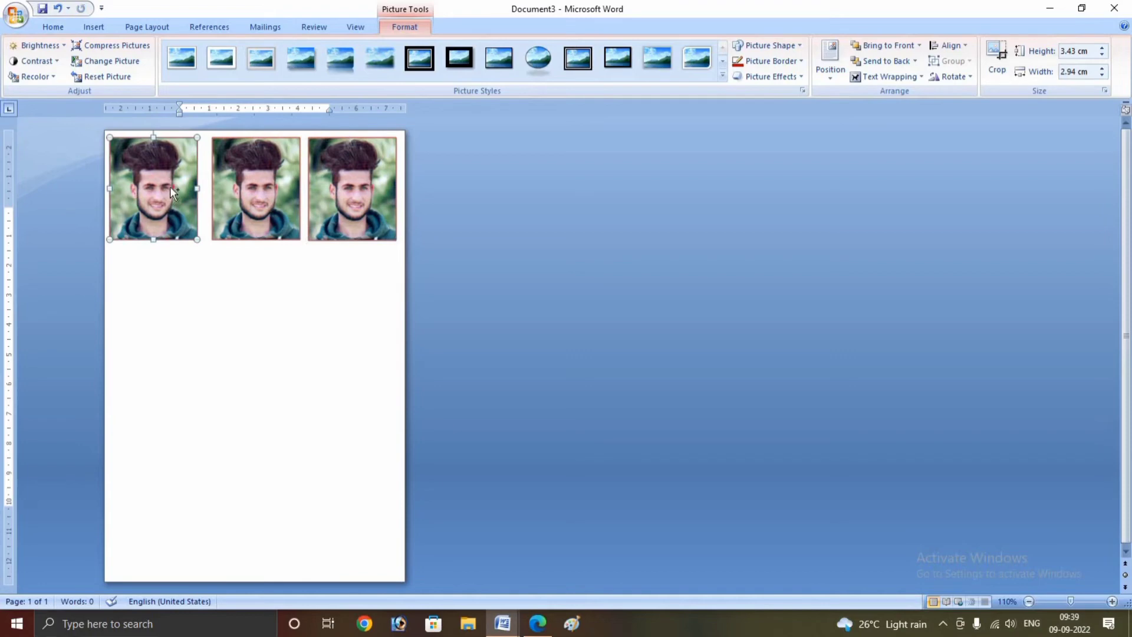
key(Right)
key(Right)
click(243, 200)
key(Left)
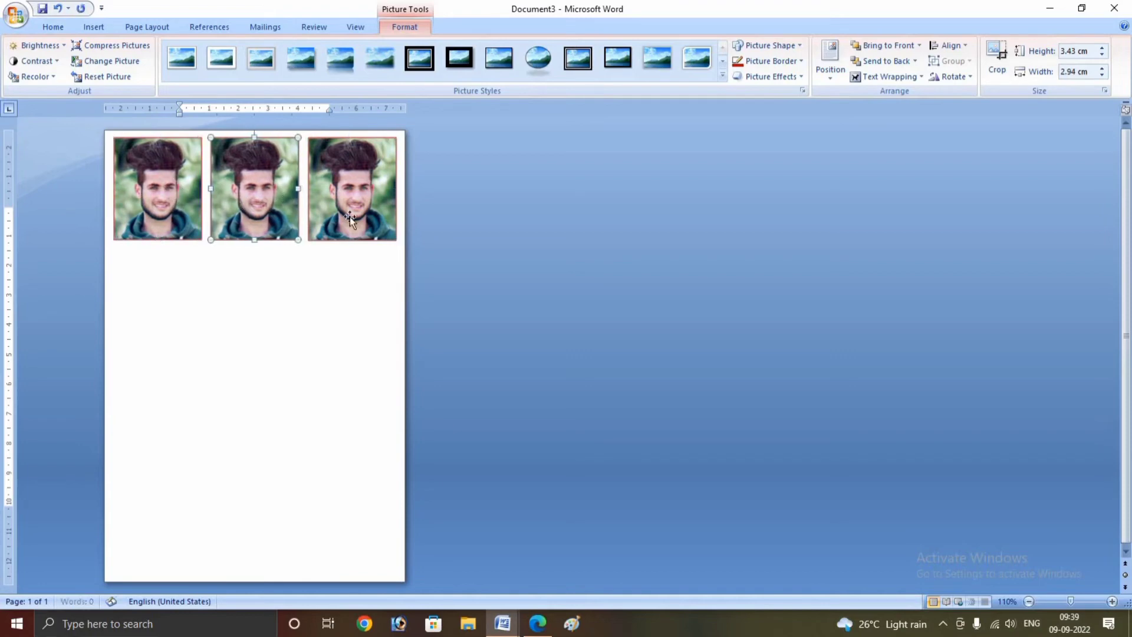
click(352, 189)
key(Left)
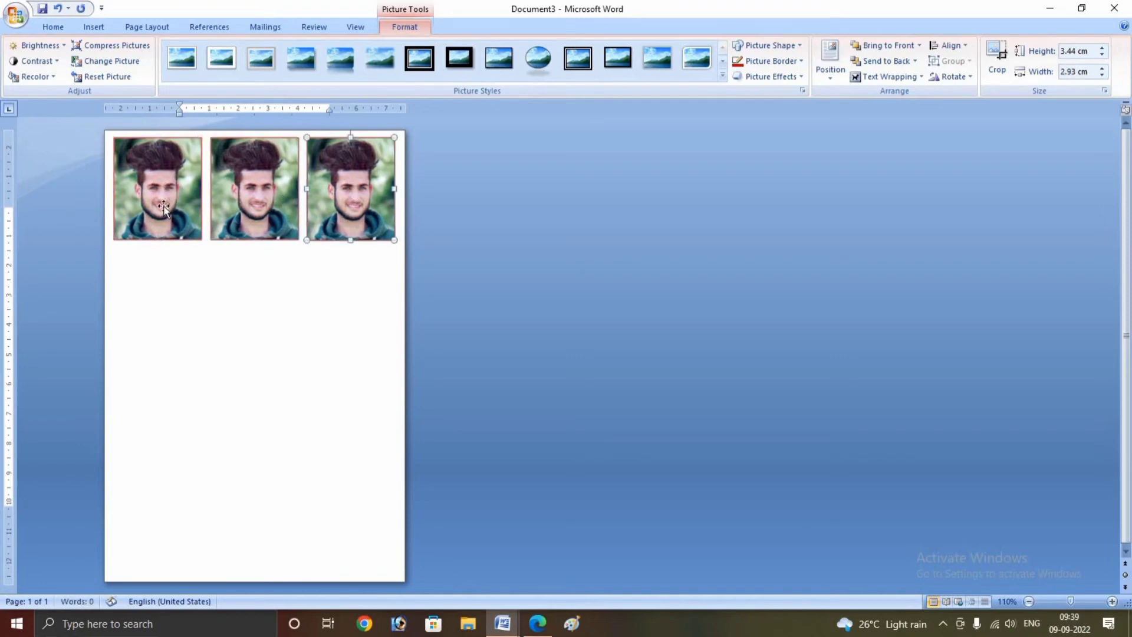
Select all three photos in the top row together.
click(145, 196)
ctrl+click(217, 200)
ctrl+click(354, 200)
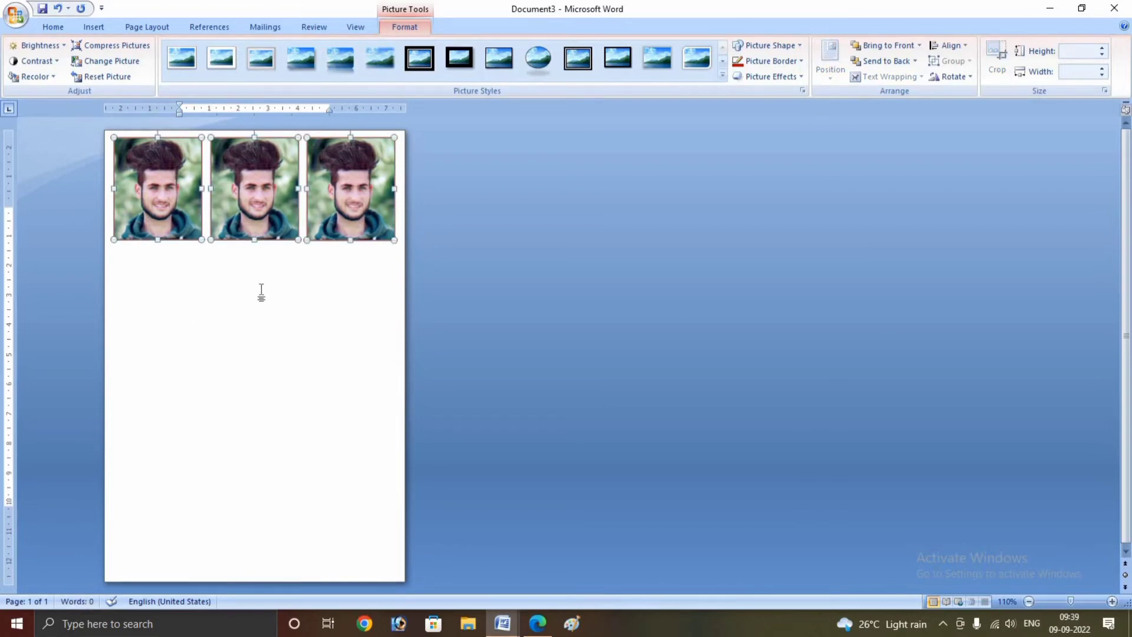
Copy the bordered photo row into second and third rows, nudging each up for tight spacing.
drag(254, 191, 236, 295)
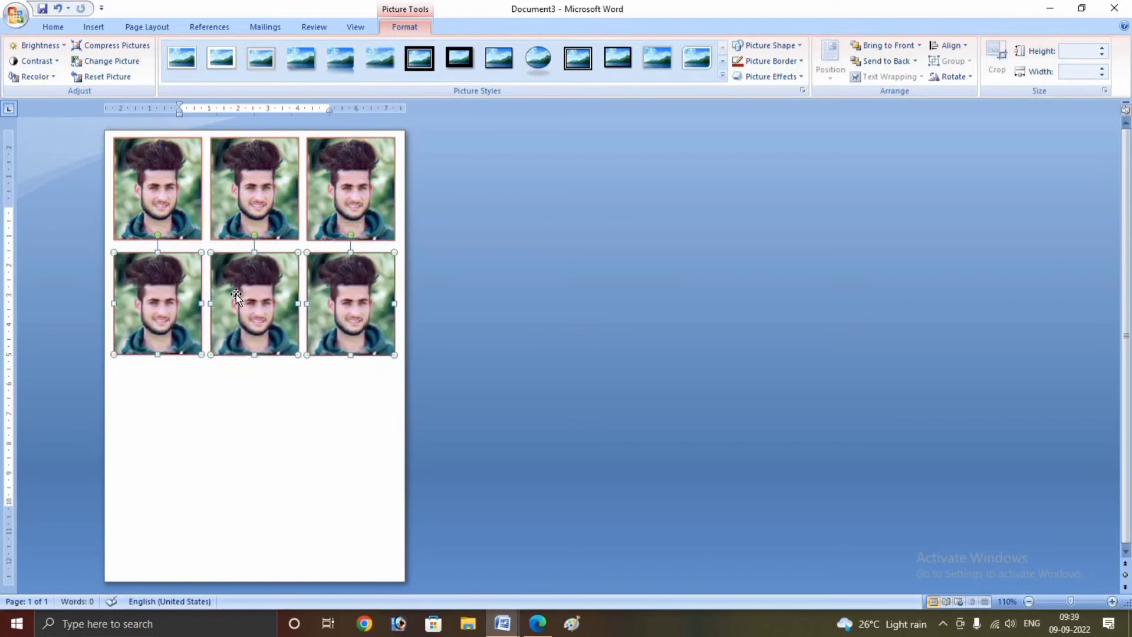
key(ctrl+Up)
key(ctrl+Up)
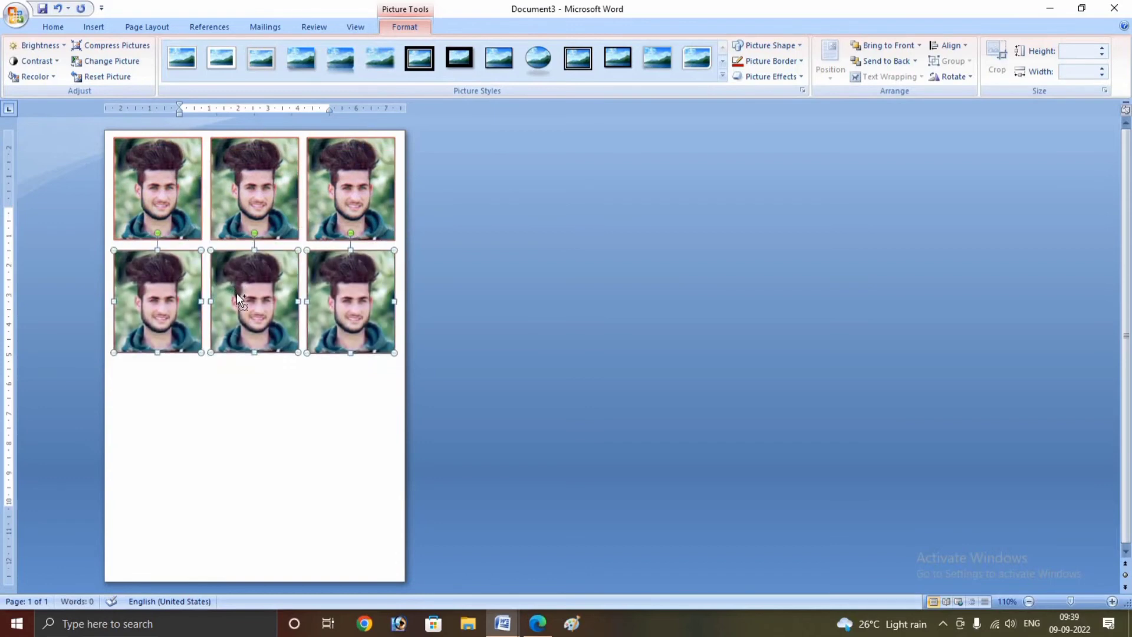
key(ctrl+d)
drag(267, 313, 249, 415)
key(ctrl+Up)
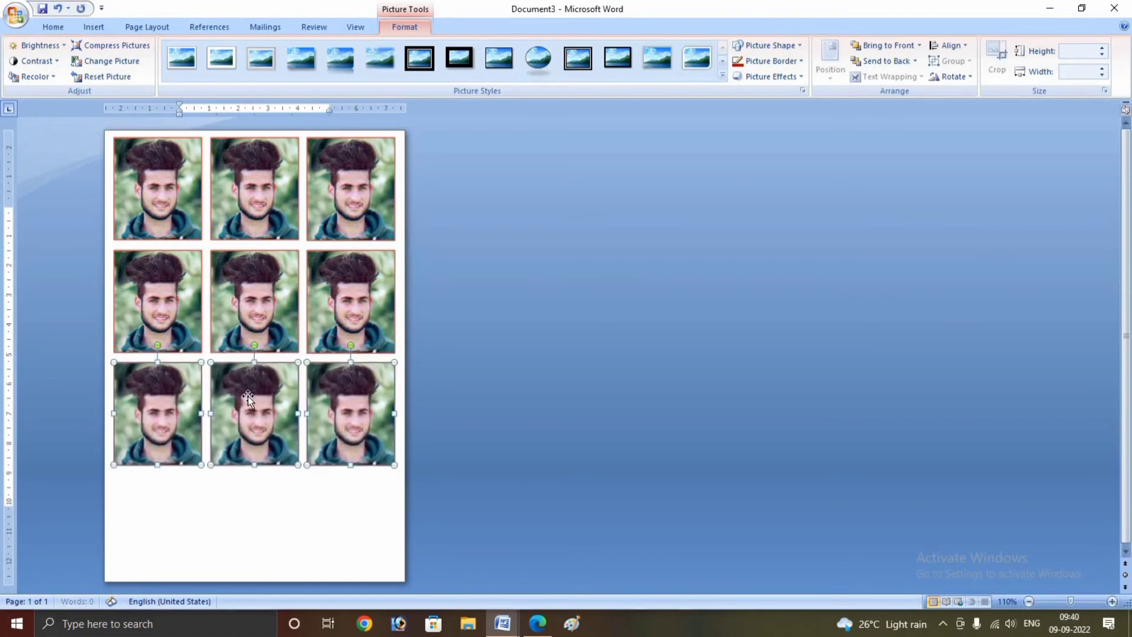
key(ctrl+Up)
Add a fourth row of three photos at the bottom of the page, nudged up slightly.
key(ctrl+d)
drag(246, 412, 229, 478)
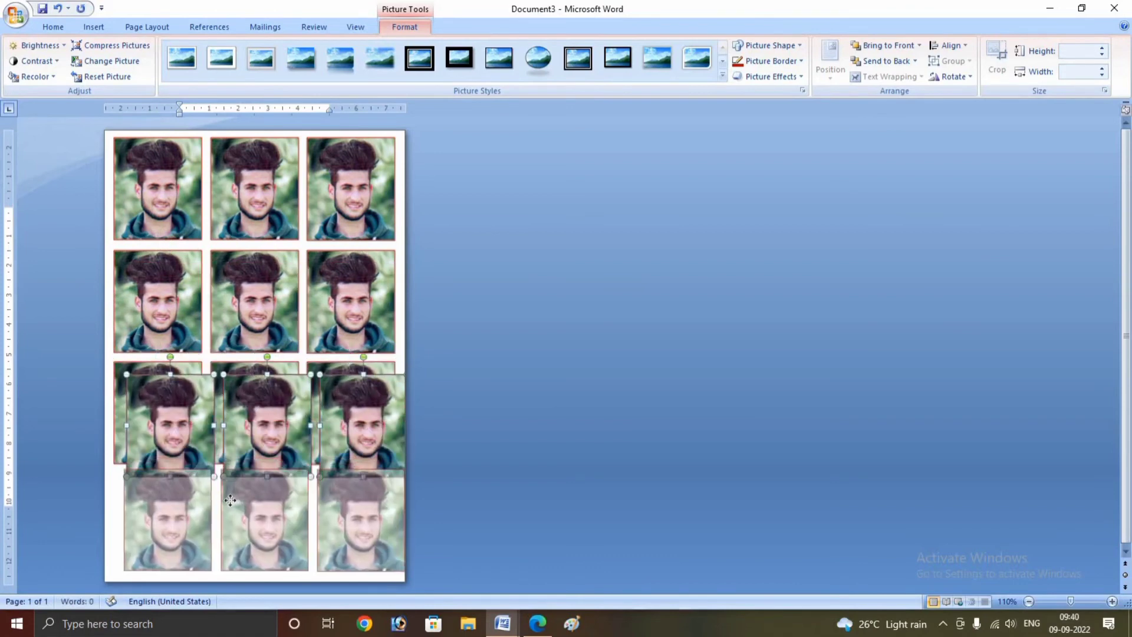
key(ctrl+Up)
key(ctrl+Up)
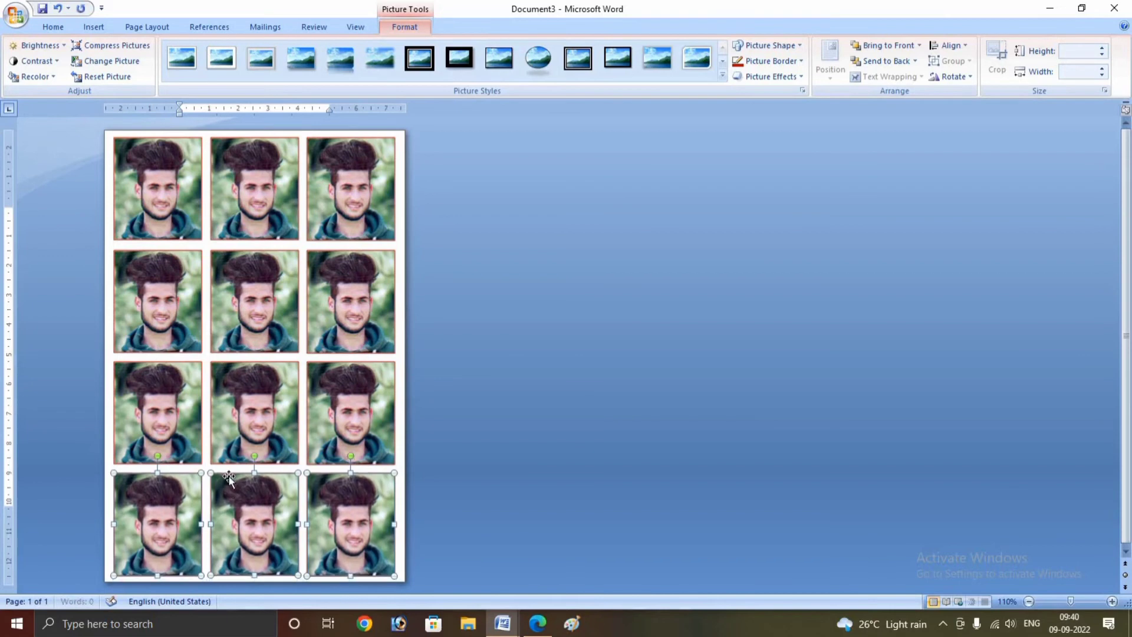
key(ctrl+Up)
click(677, 309)
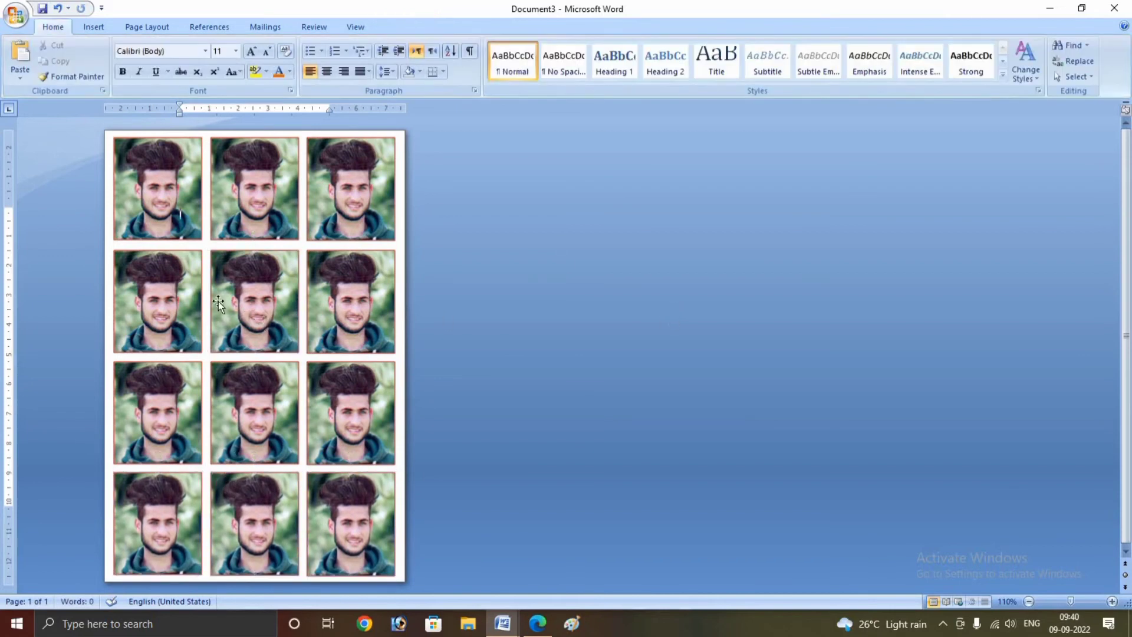
click(244, 293)
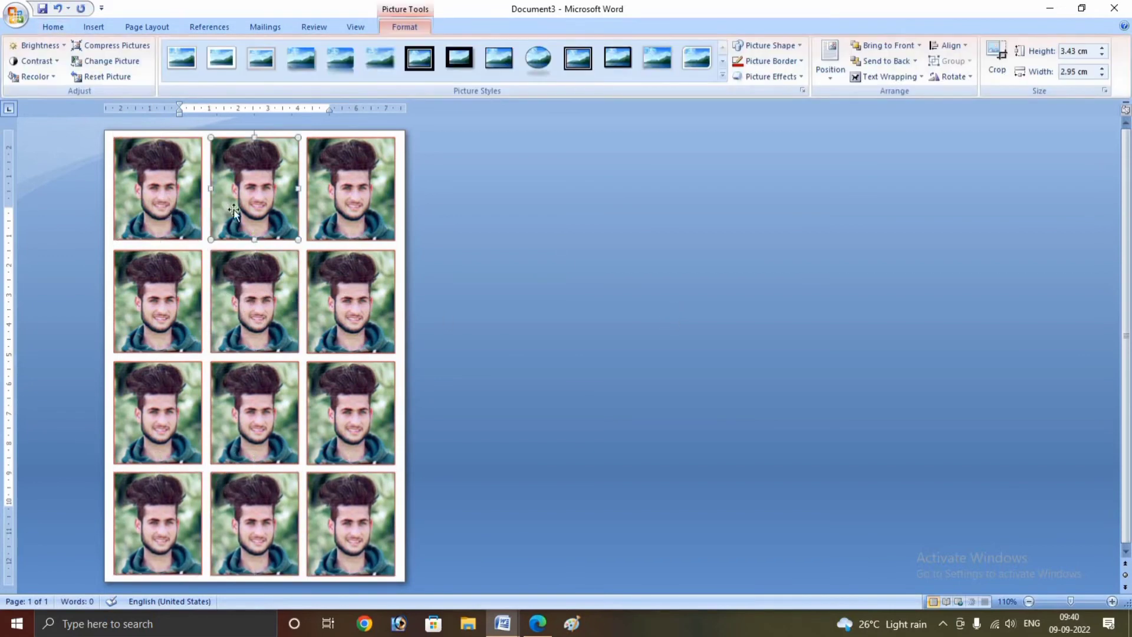
click(253, 294)
click(195, 216)
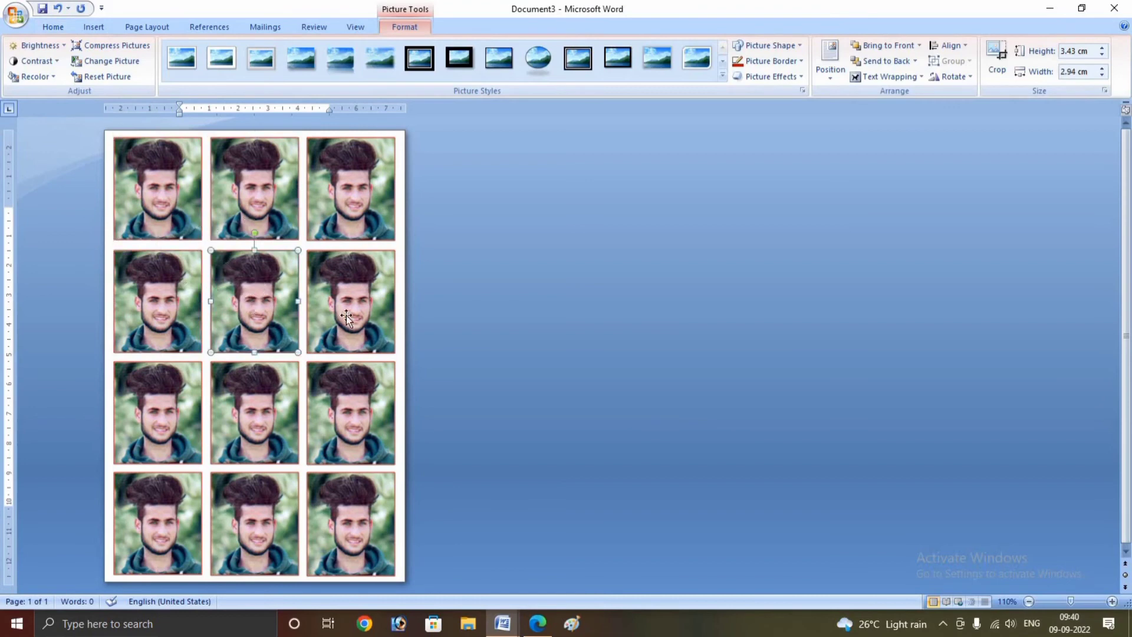
click(353, 200)
click(253, 289)
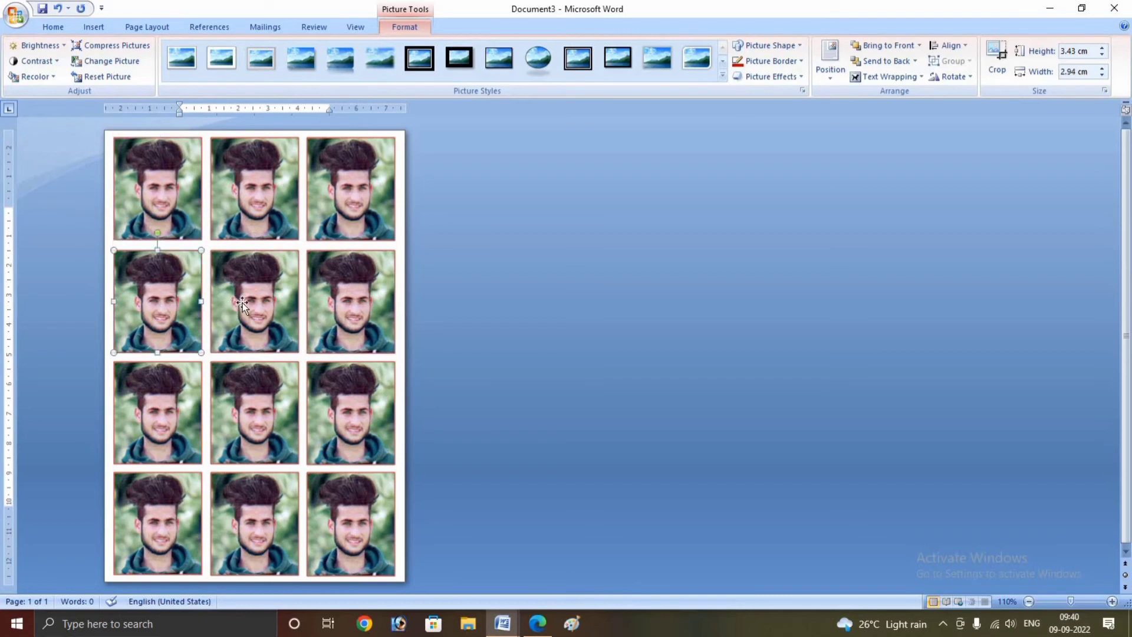
click(366, 377)
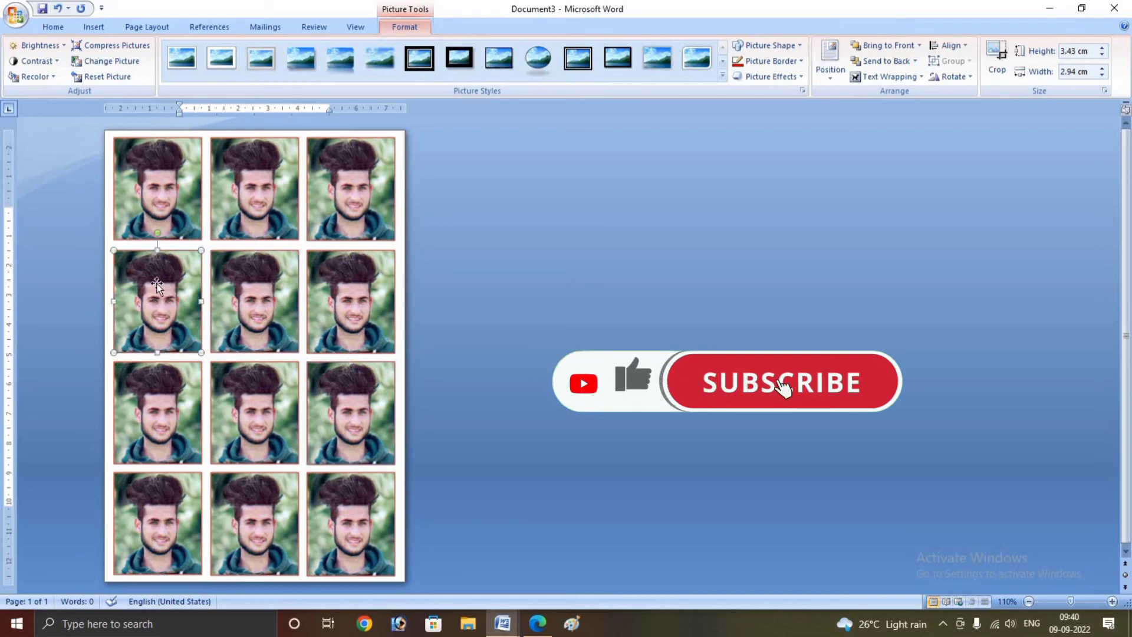
click(156, 189)
click(279, 191)
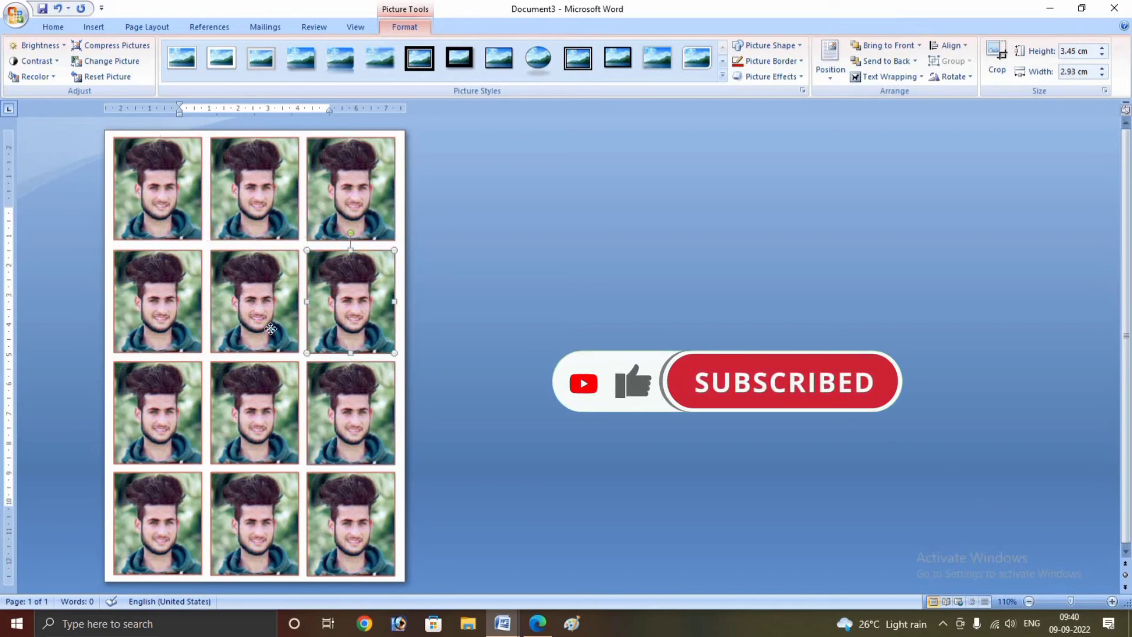
click(270, 328)
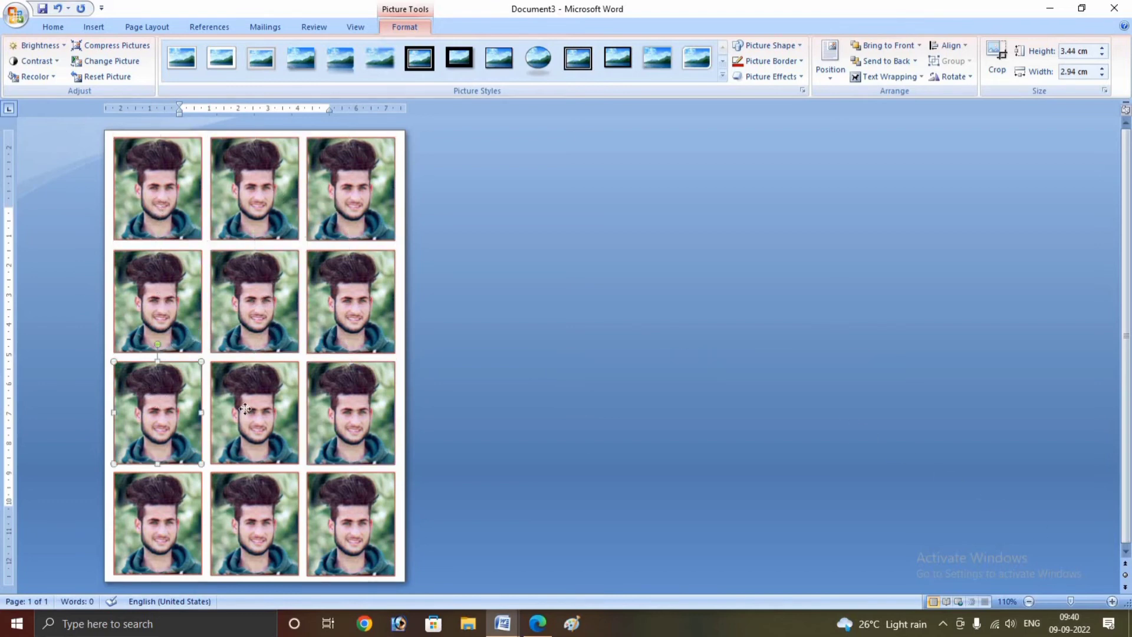
click(321, 384)
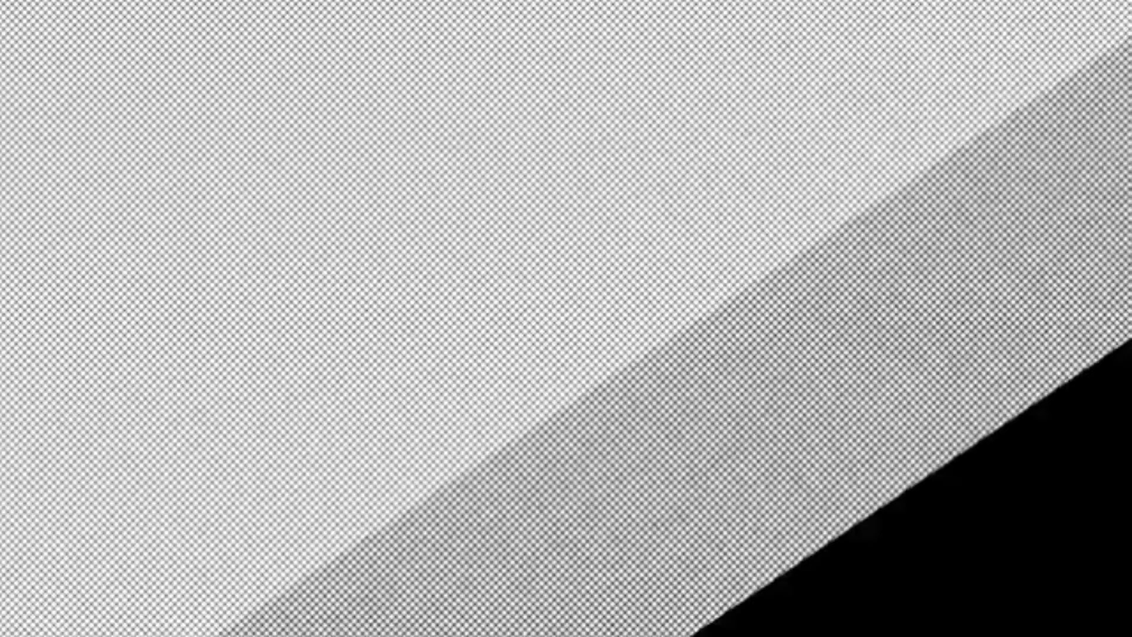